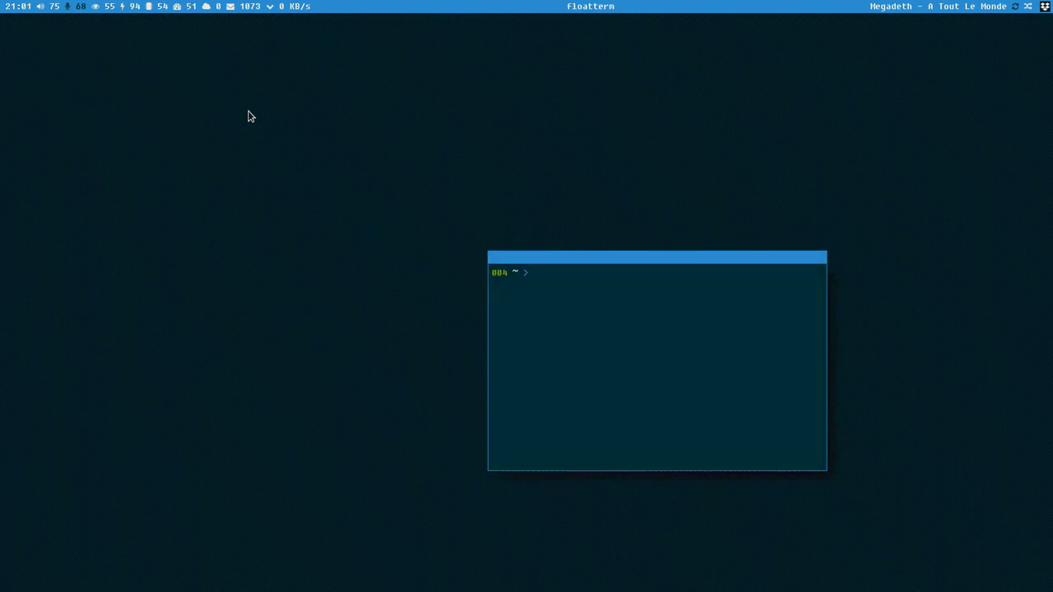
Print an "extreme_i3" banner with lolban in the floating terminal and hide that terminal
text(lolban extreme_i3)
key(Return)
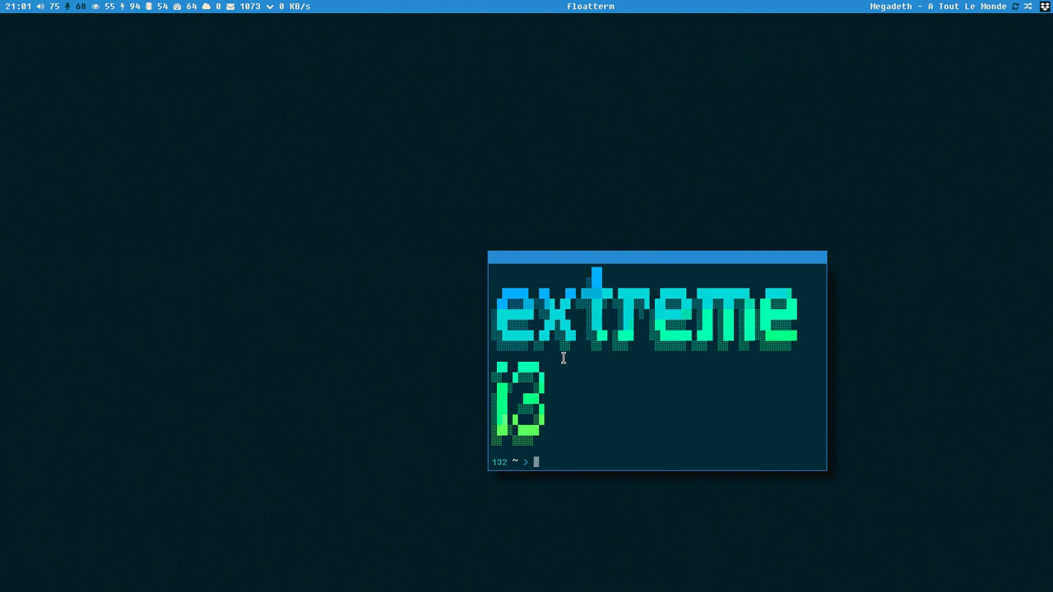
key(super+shift+q)
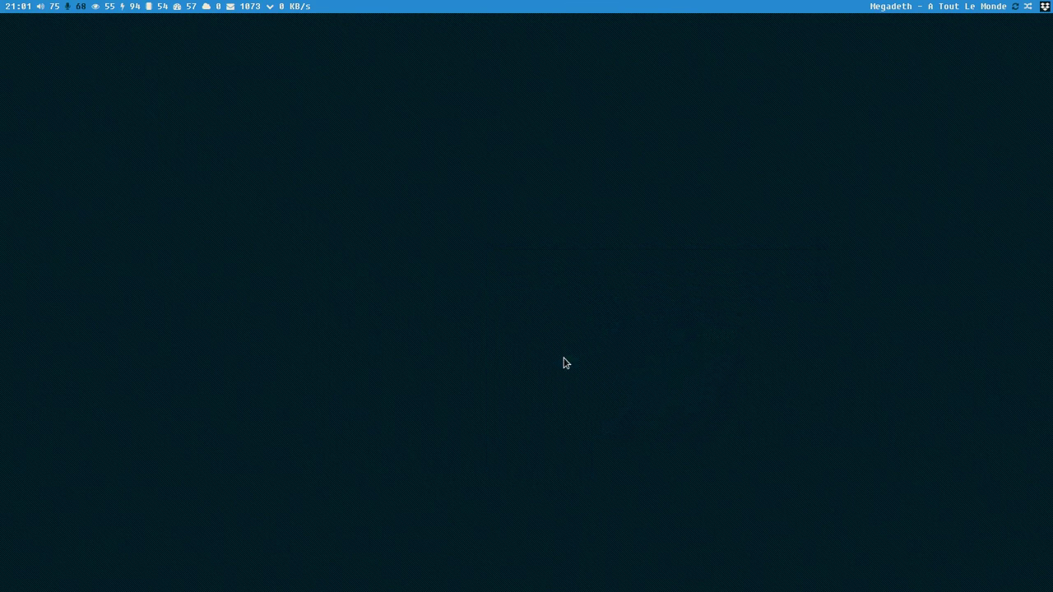
Switch to the Sublime Text workspace and view the applysplits function at the beginning of the fyra script
key(super+1)
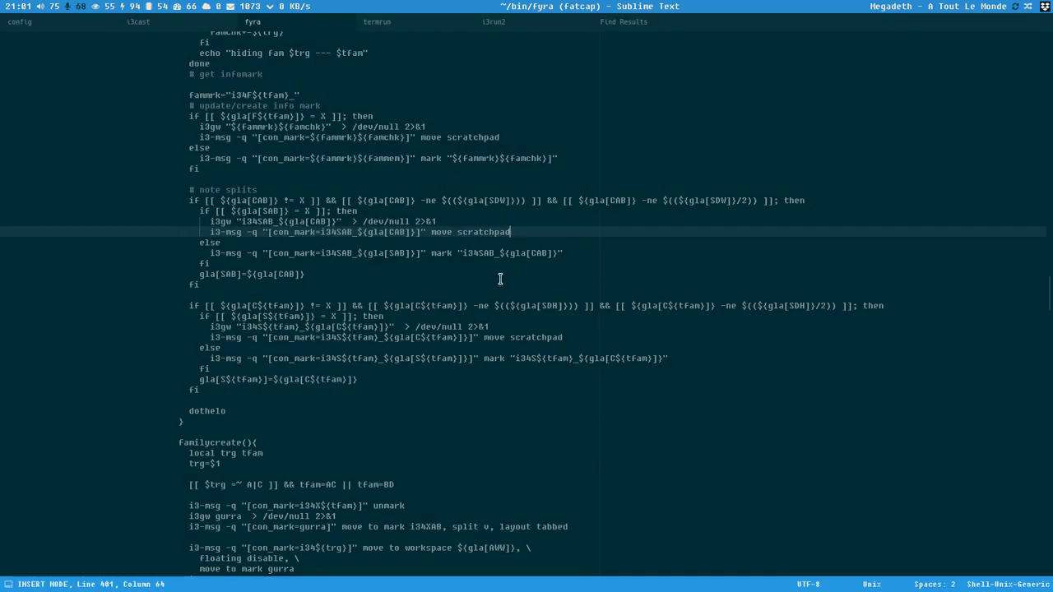
scroll(428, 398, up, 5)
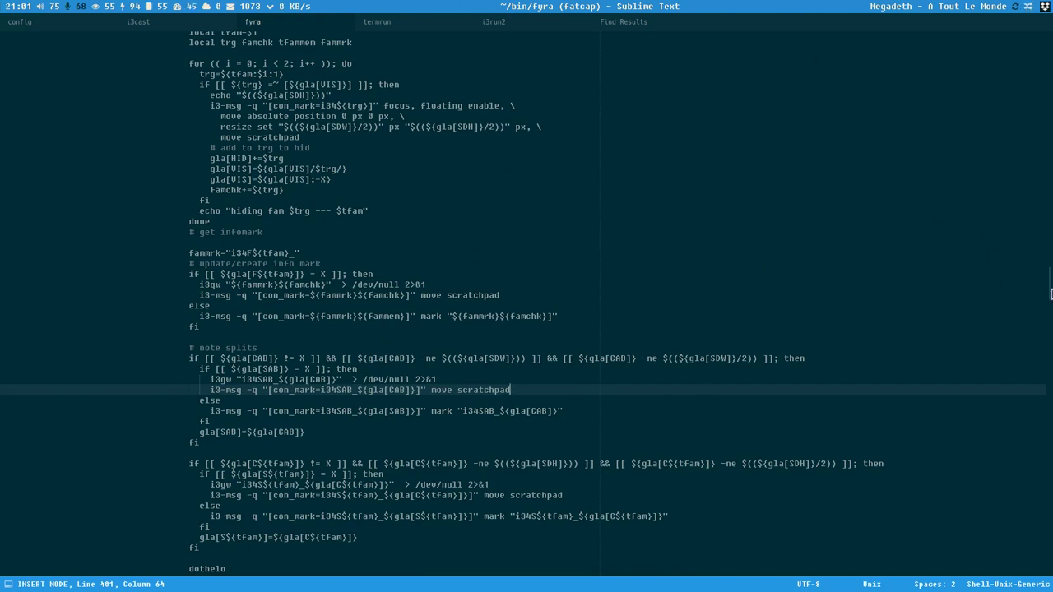
drag(1051, 289, 1032, 29)
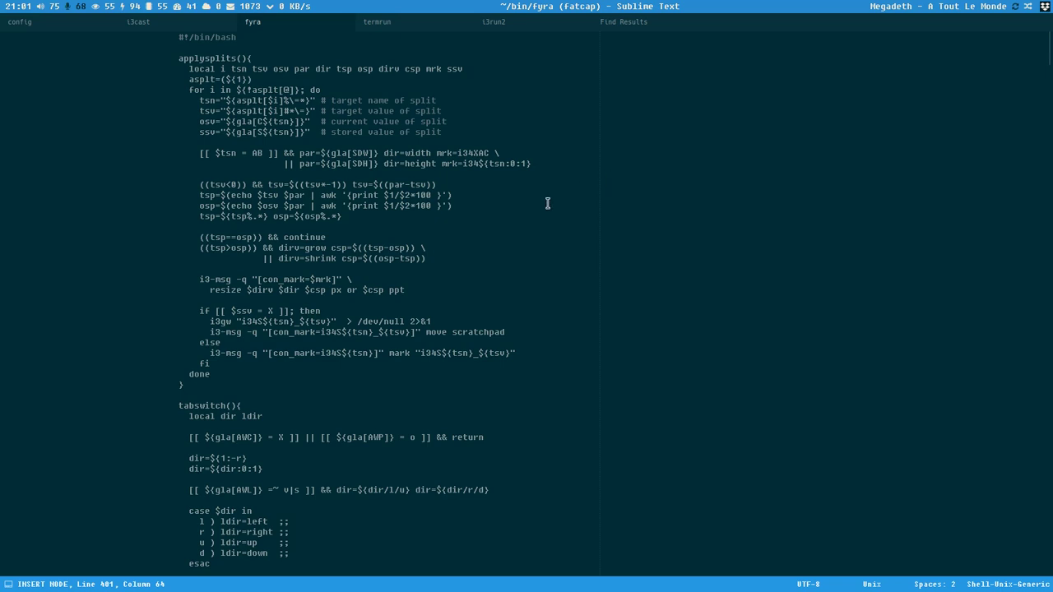
scroll(537, 213, down, 3)
scroll(539, 214, up, 3)
click(510, 153)
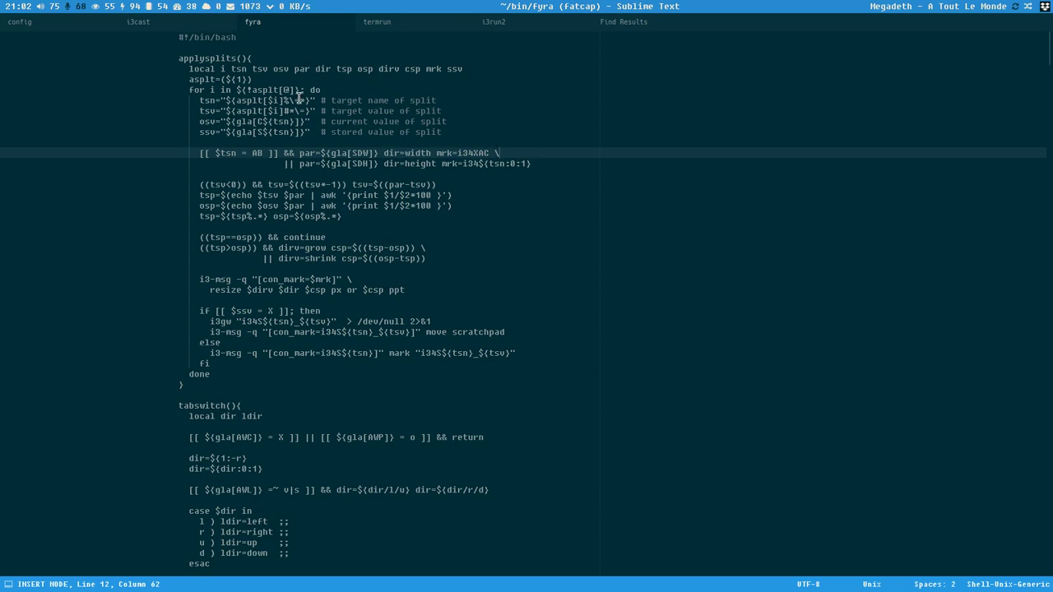
Show the file manager, irssi and small terminal windows around the editor, and enlarge the editor's height over the small terminal
key(super+f)
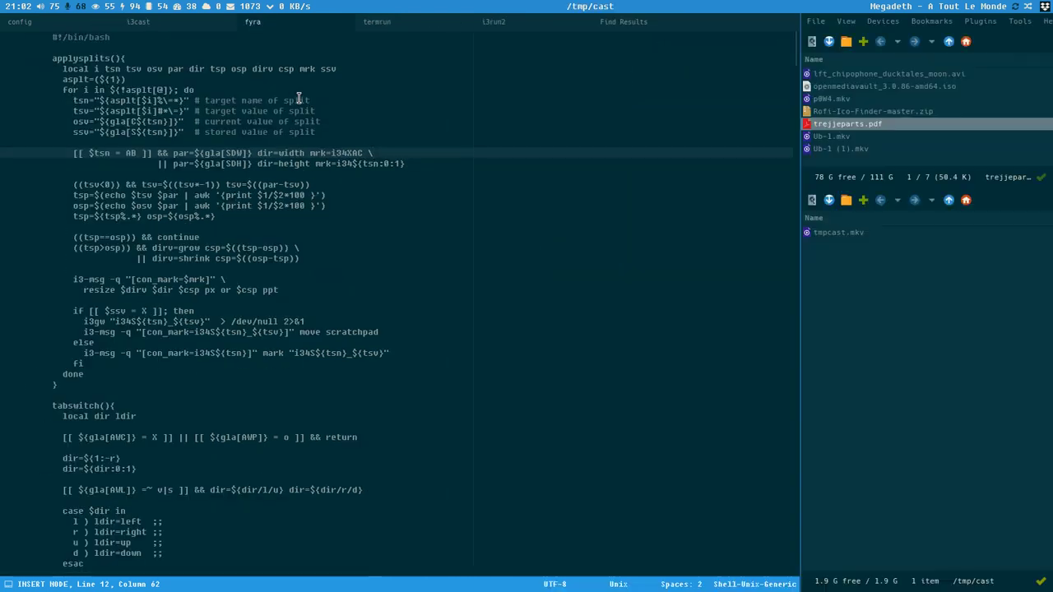
click(944, 90)
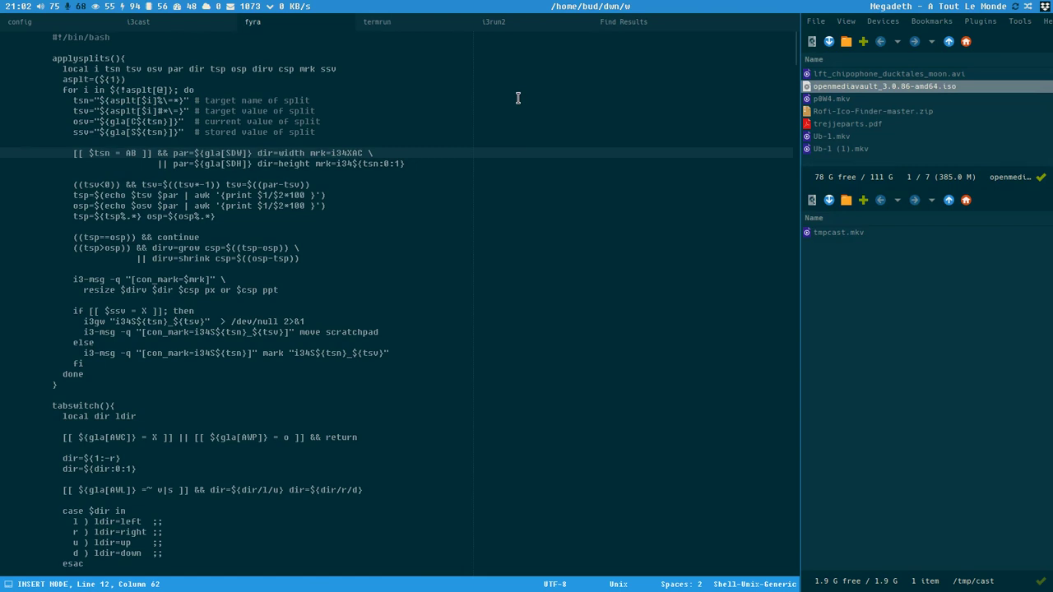
key(super+i)
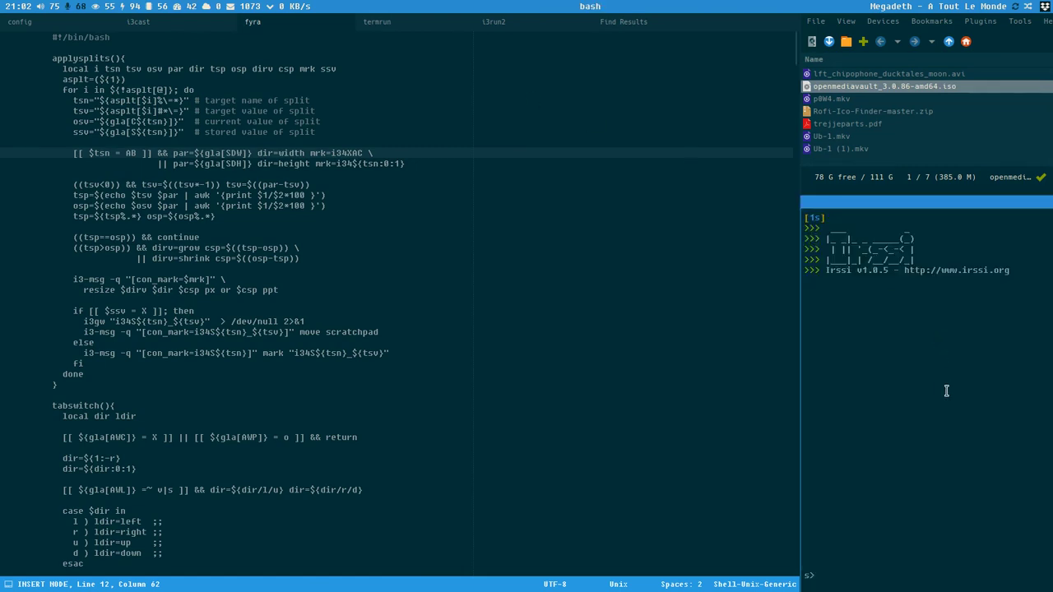
key(super+Return)
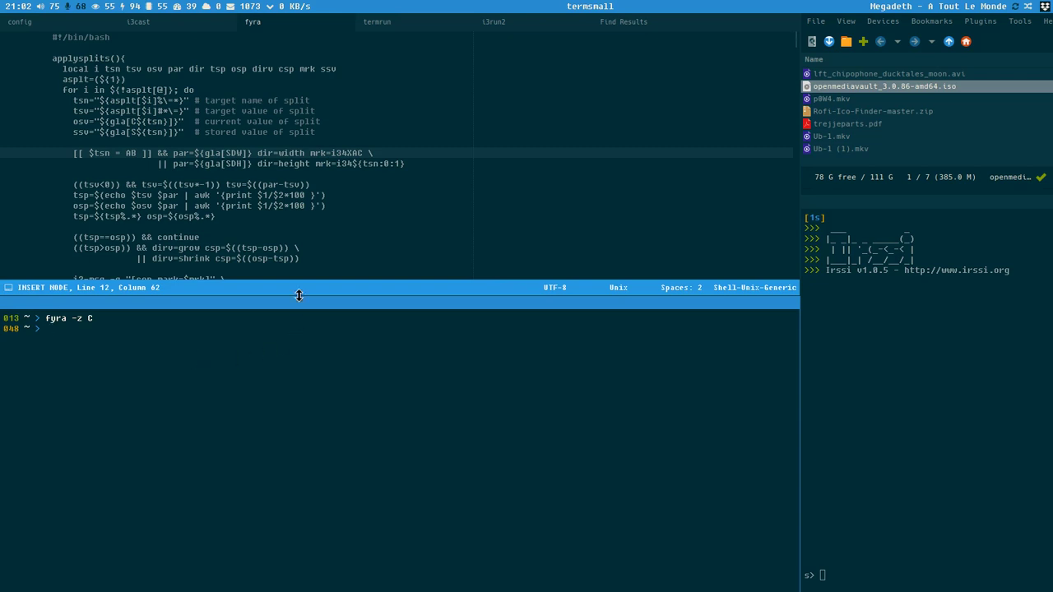
drag(299, 295, 302, 367)
Alternate the focus between the editor and the file manager, and briefly show the floating extreme_i3 terminal before hiding it again
click(462, 205)
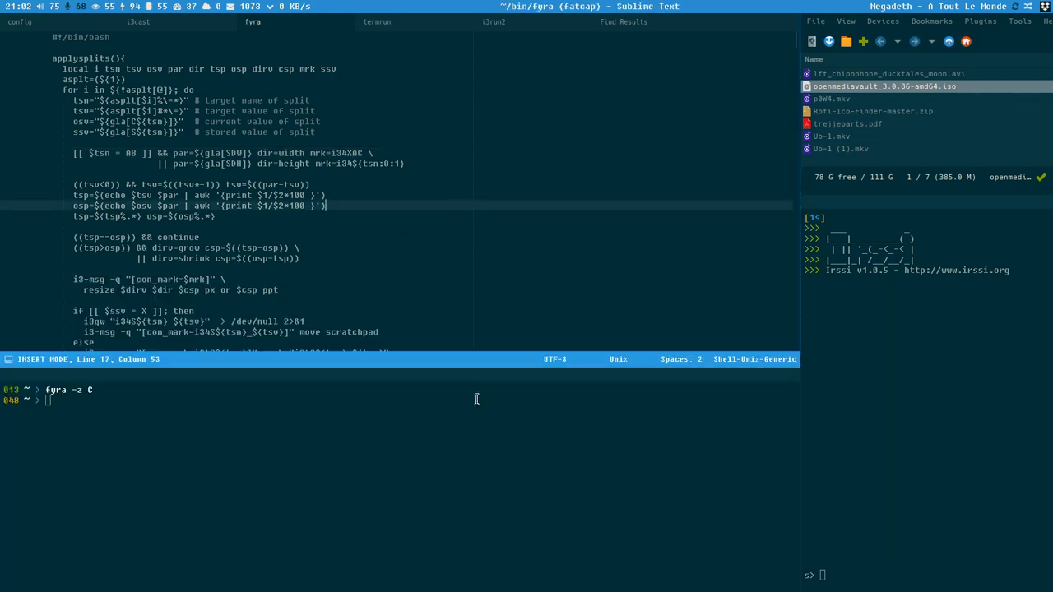
click(930, 116)
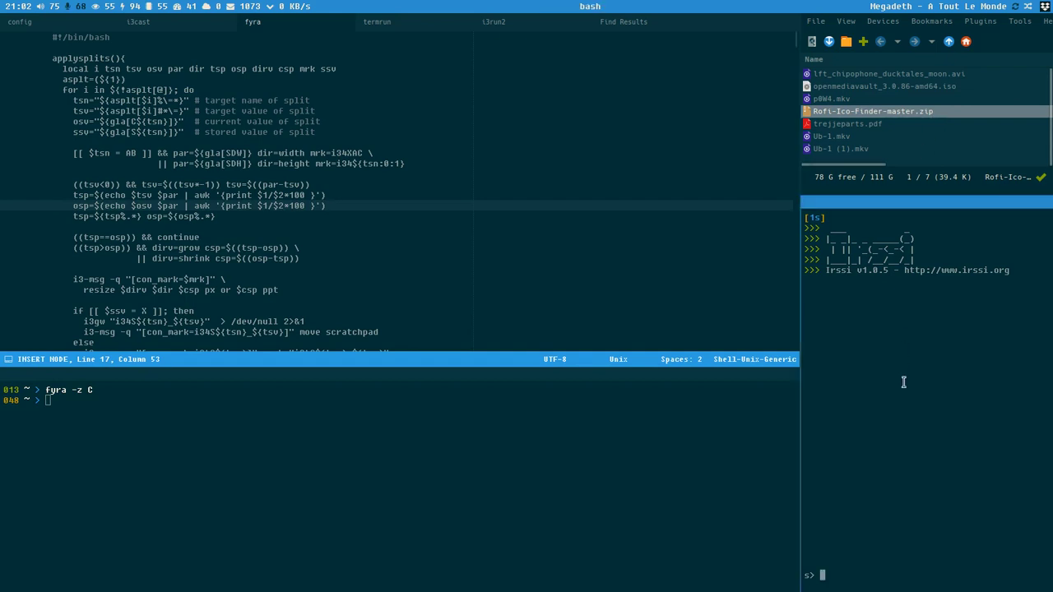
click(557, 282)
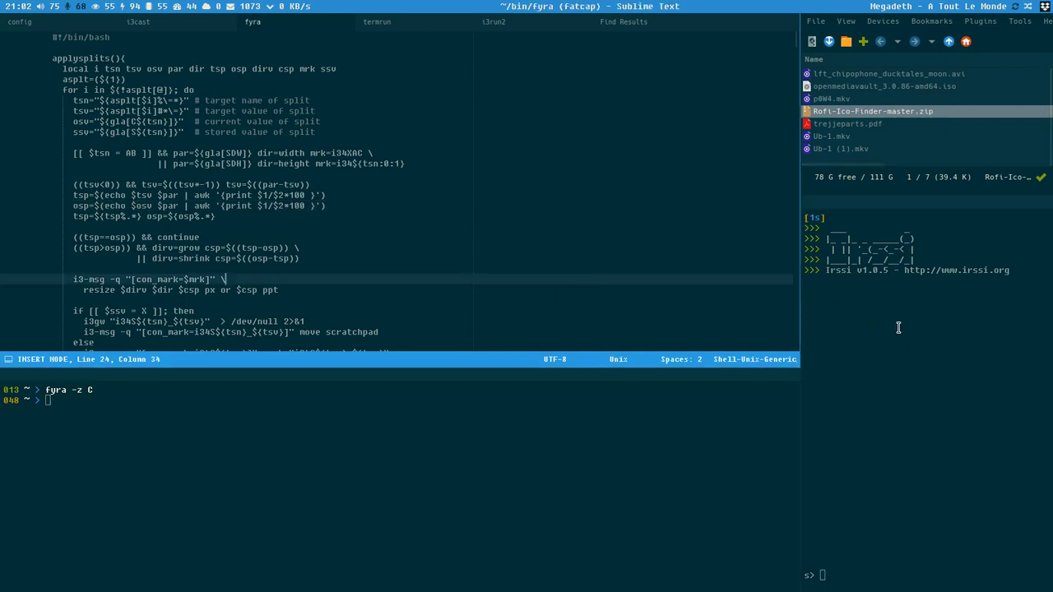
click(922, 136)
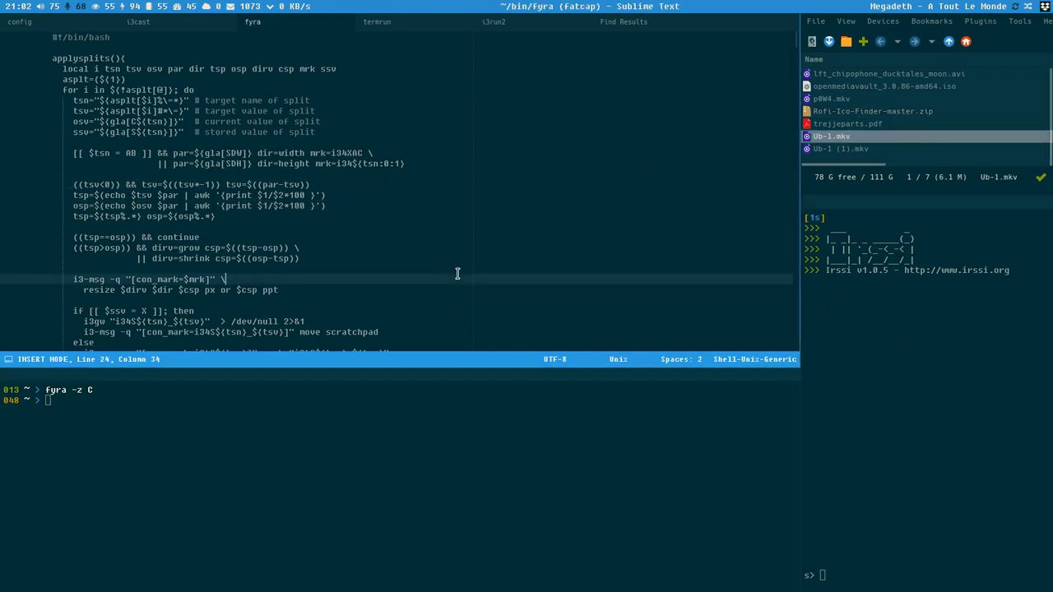
click(470, 205)
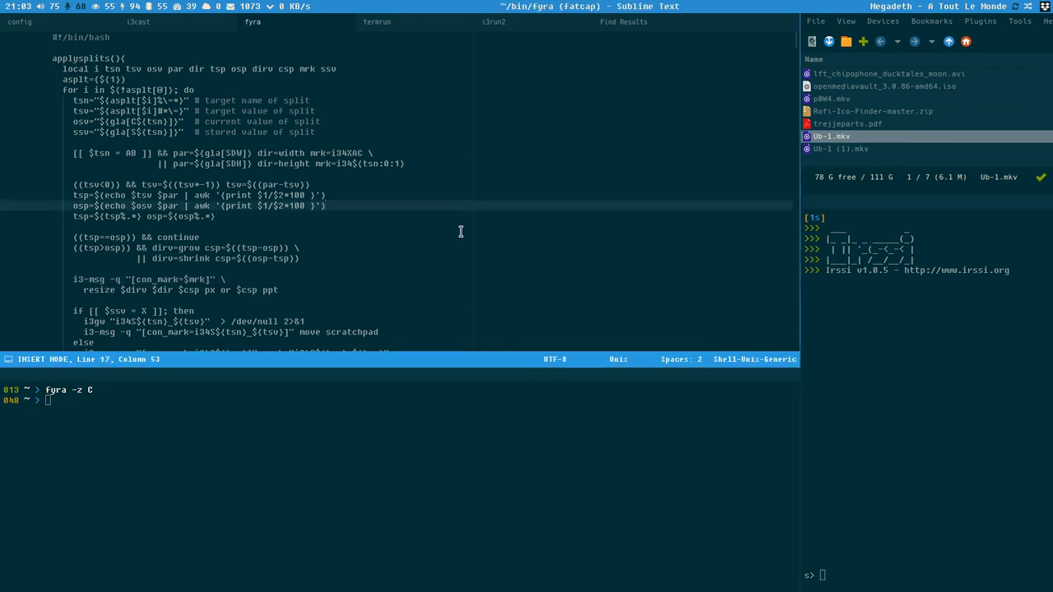
key(super+minus)
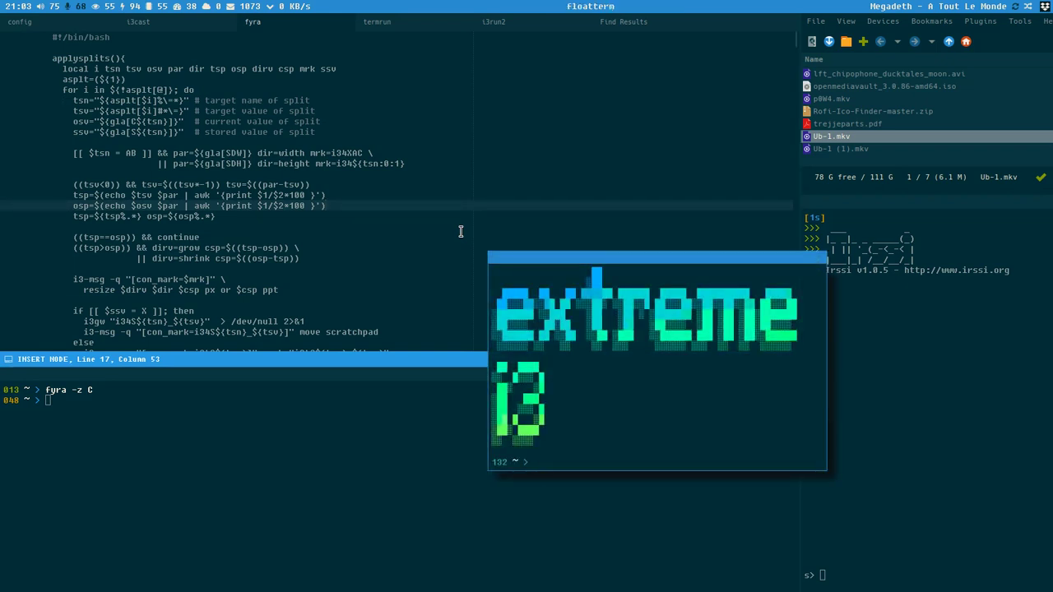
key(super+minus)
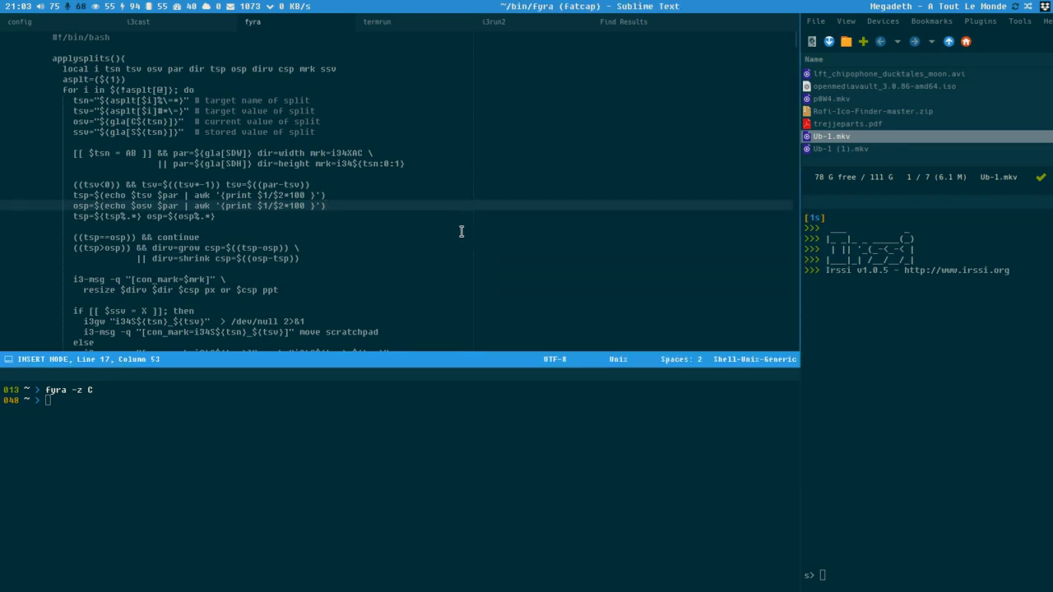
Open a new floating terminal and tile it into the editor's container with fyra -a
key(super+Return)
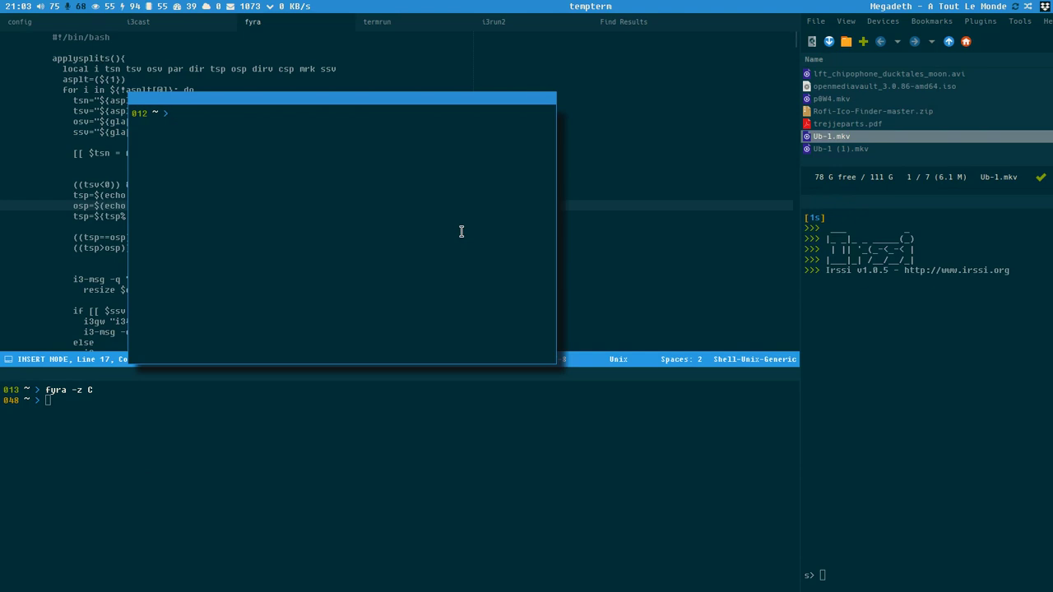
text(fyra -a)
key(Return)
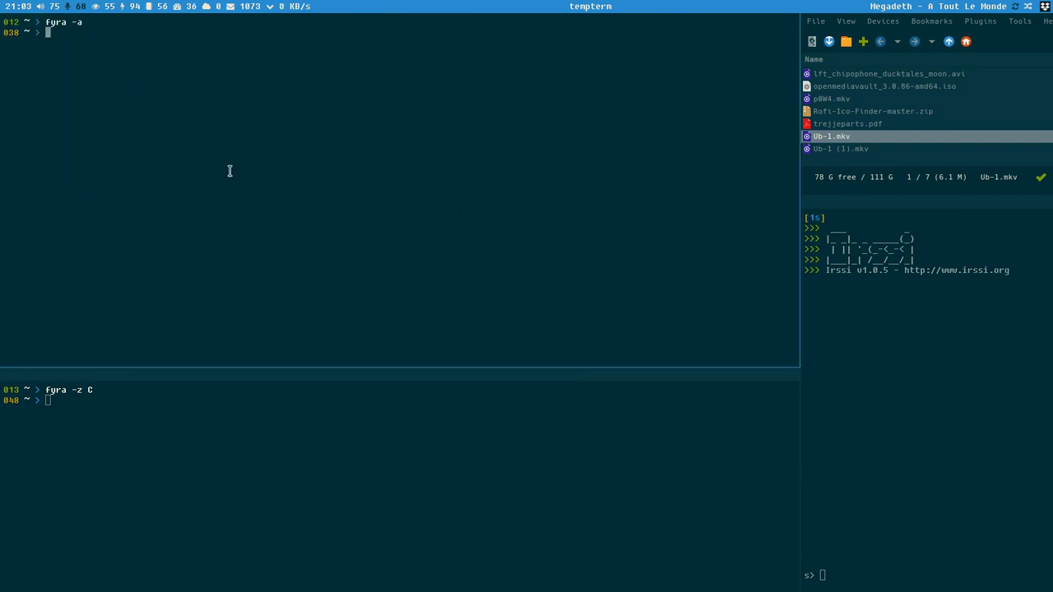
Print a "bud" banner with lolban in the newly tiled terminal
text(lolban bud)
key(Return)
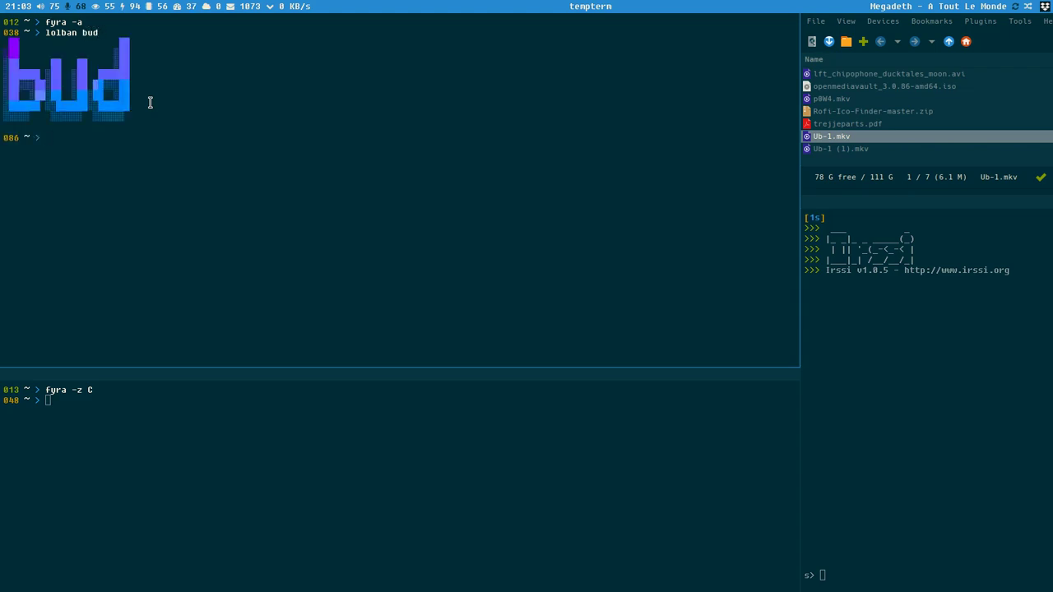
Cycle the focus through the file manager, irssi, small terminal and banner terminal panes
click(904, 88)
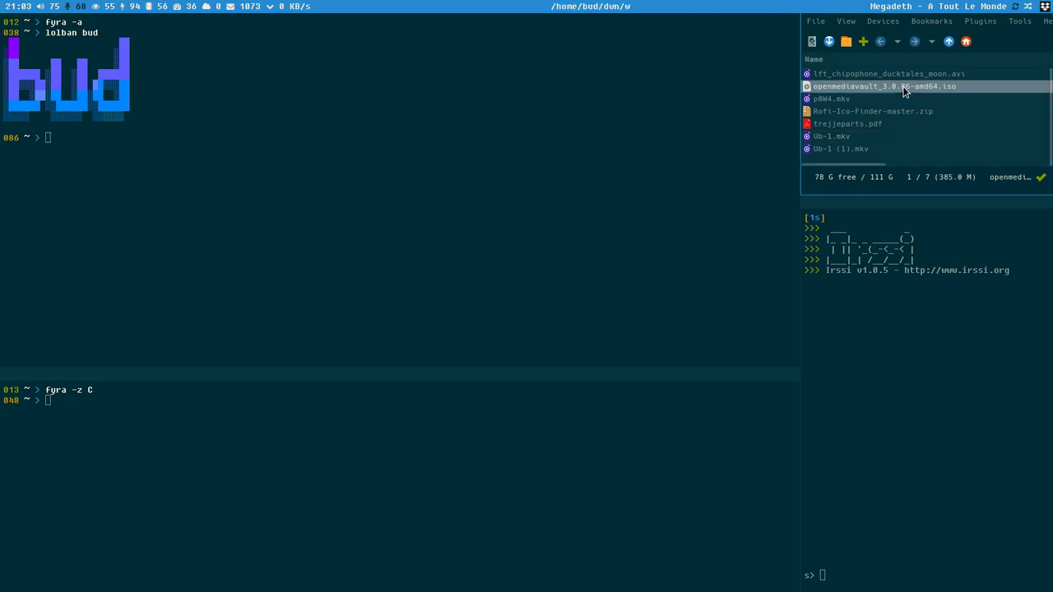
click(951, 349)
click(606, 526)
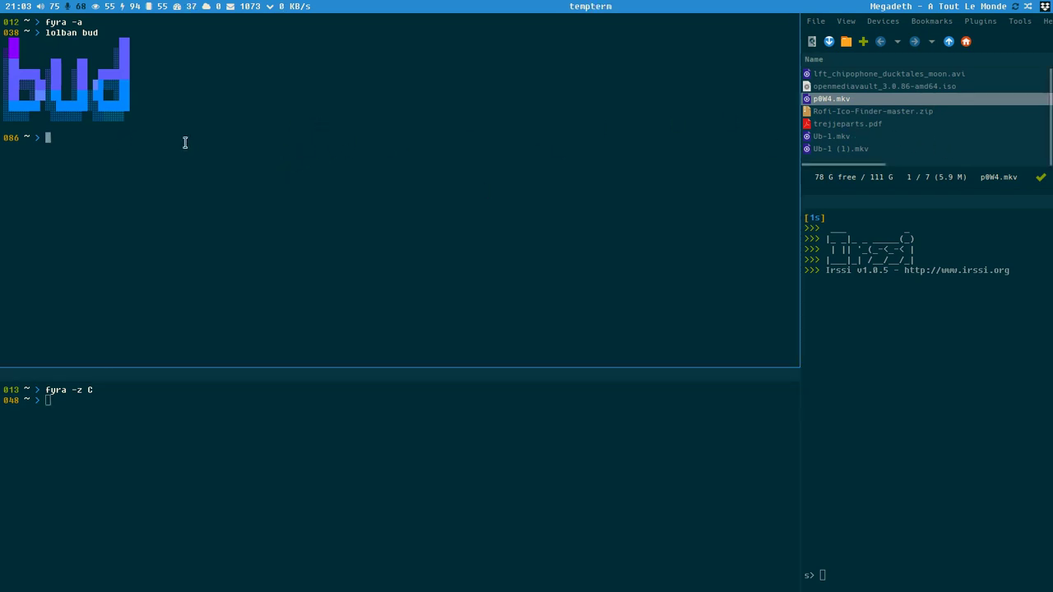
click(894, 87)
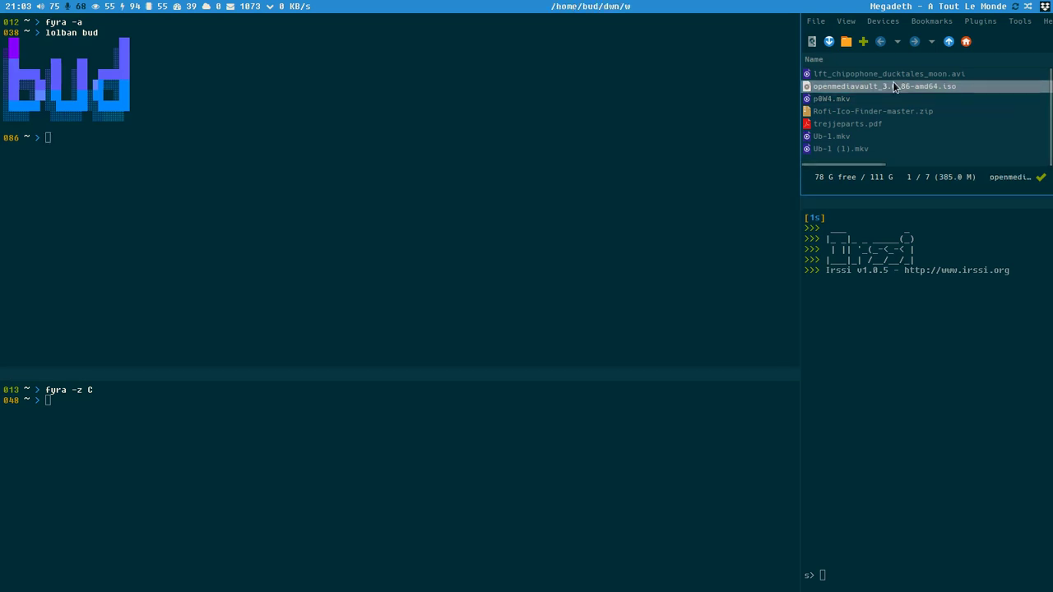
click(911, 424)
click(299, 497)
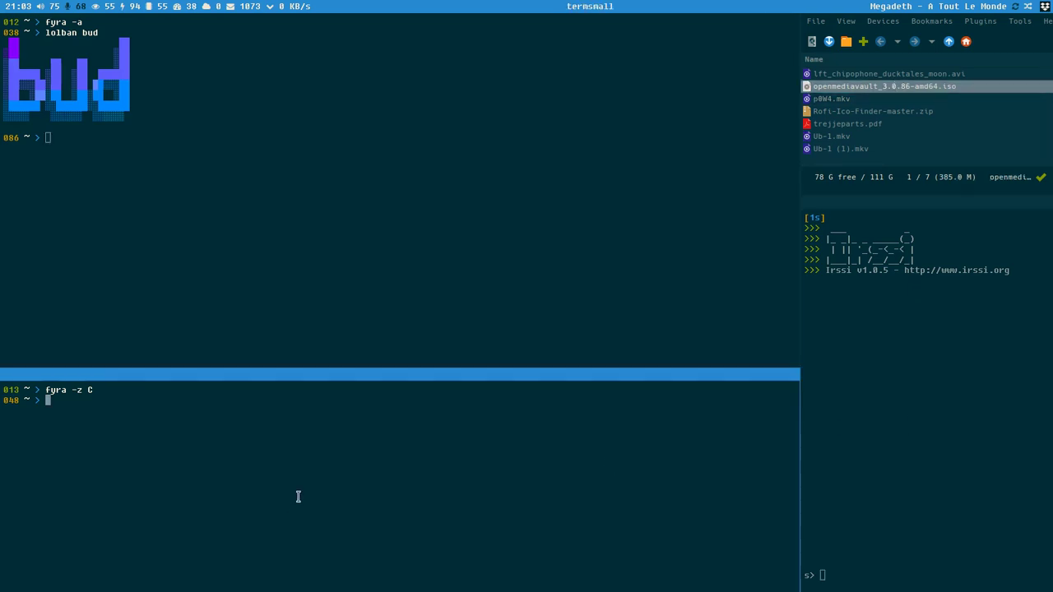
click(332, 151)
click(344, 477)
click(842, 124)
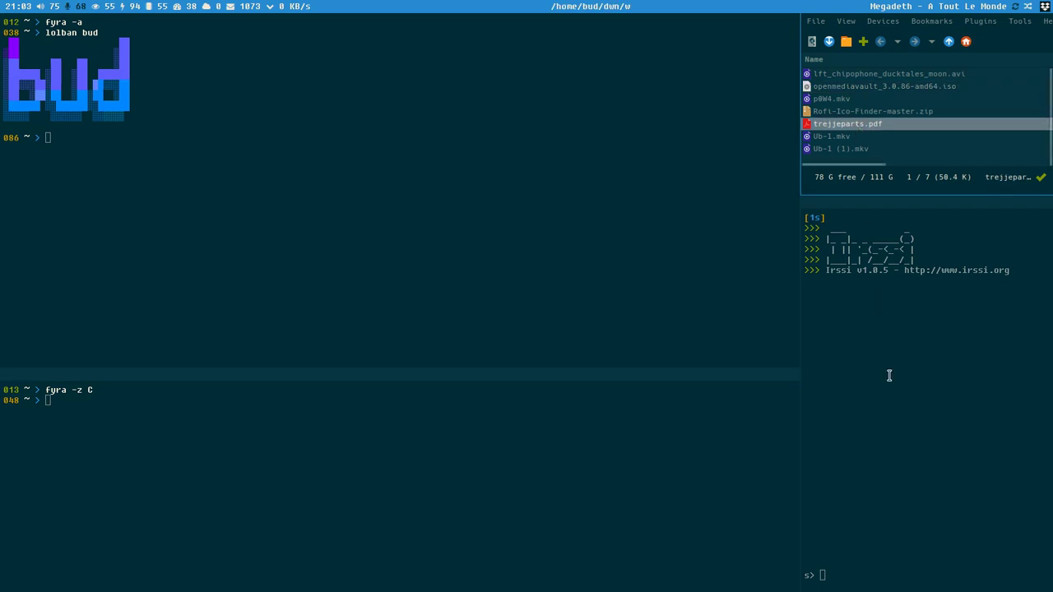
click(887, 383)
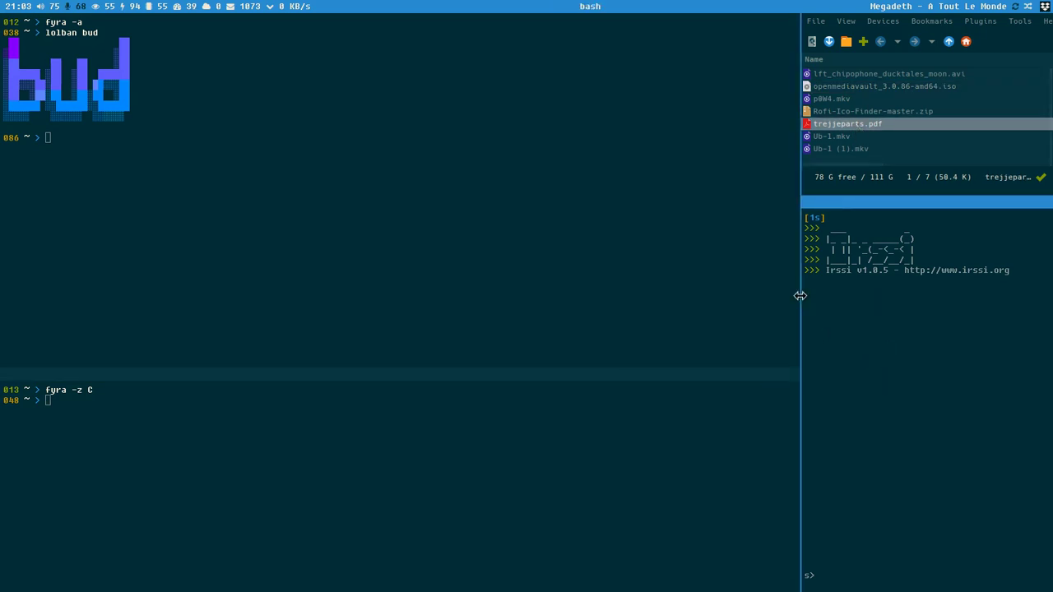
Narrow the column holding the two terminals to slightly less than half the screen width
drag(800, 296, 585, 305)
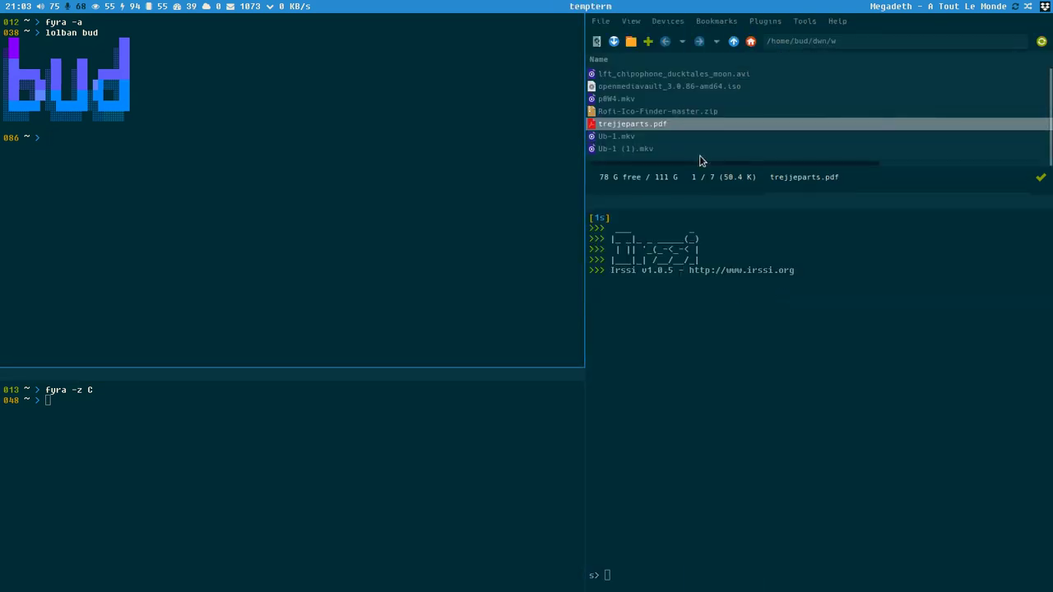
click(716, 111)
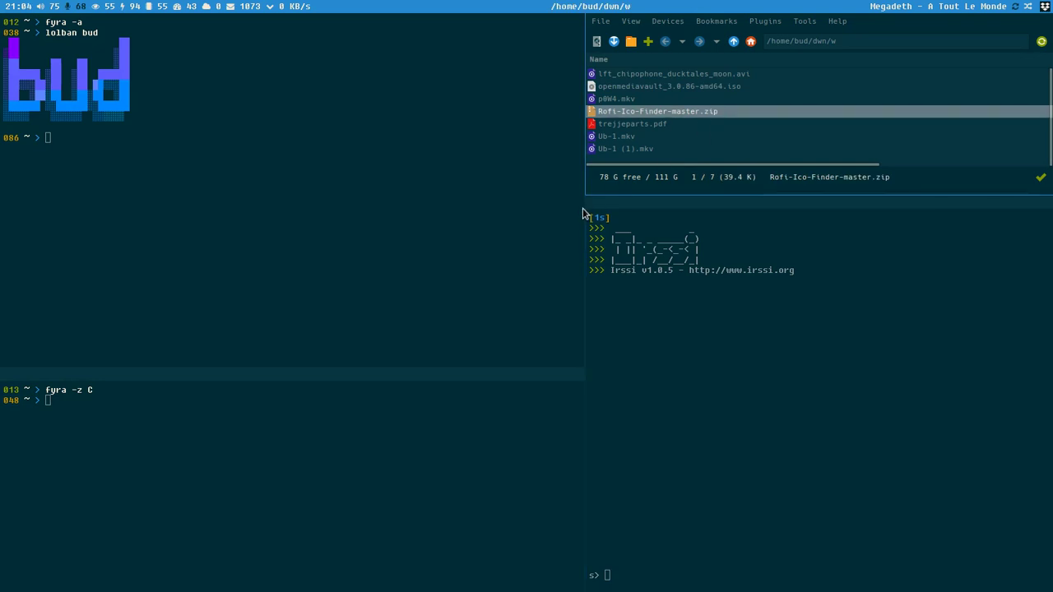
drag(583, 215, 507, 218)
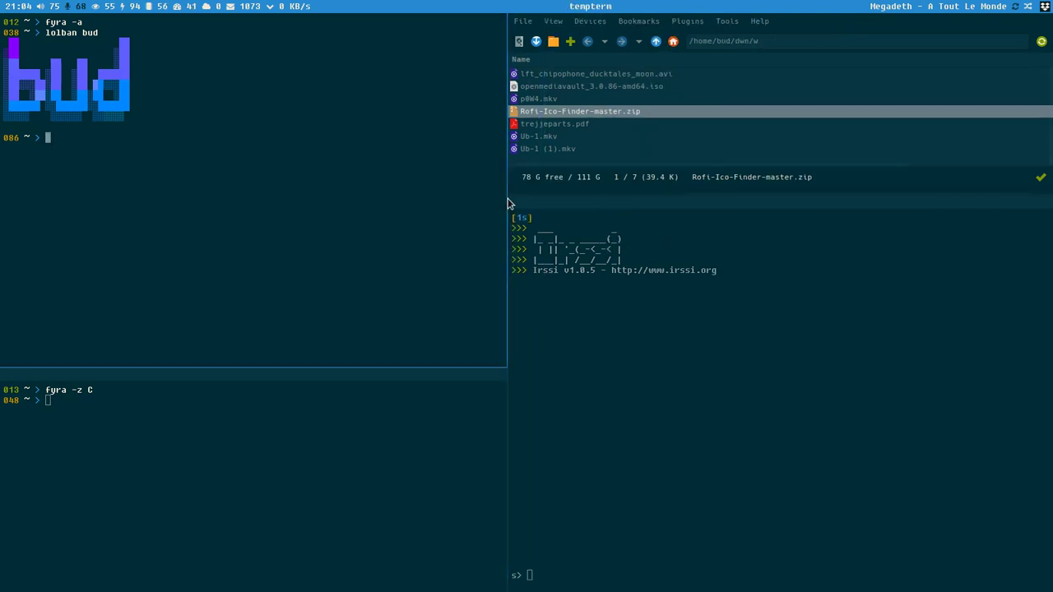
Focus each of the four panes in turn, and widen the two-terminal column to about two thirds of the screen width
click(625, 74)
click(606, 115)
click(628, 291)
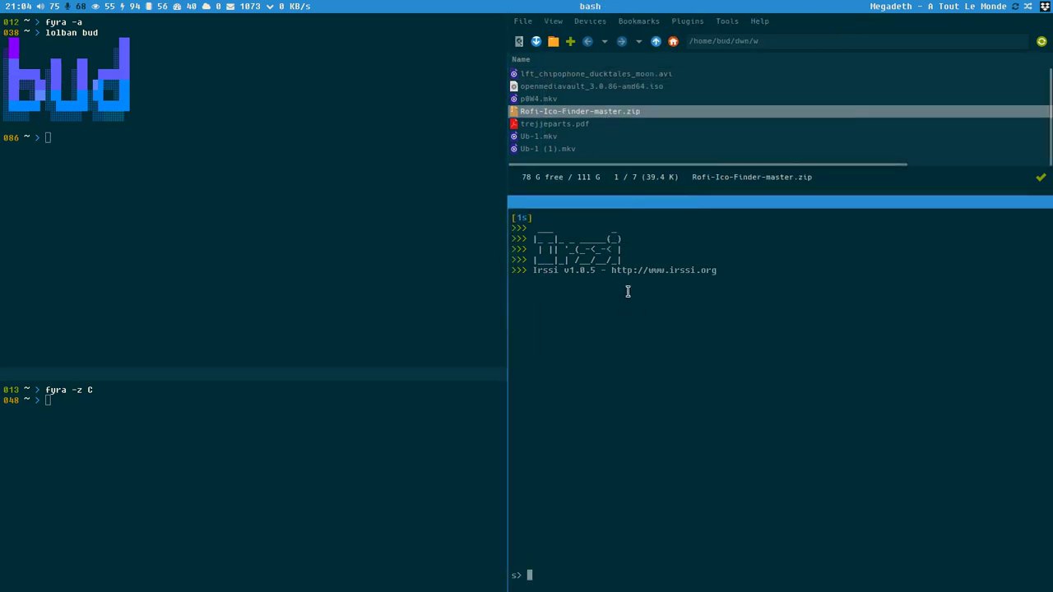
click(641, 124)
click(645, 347)
click(295, 183)
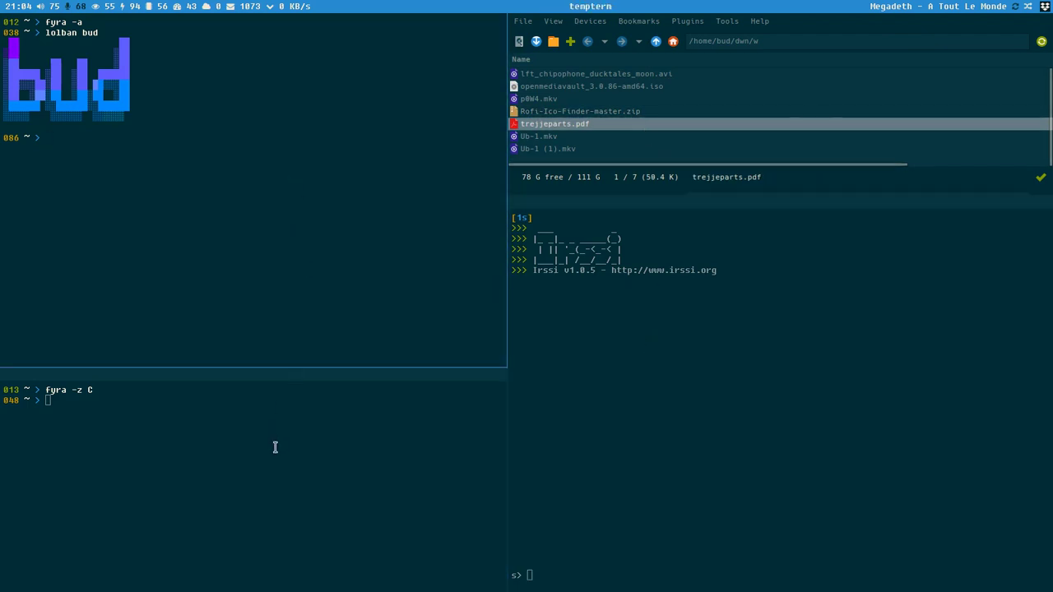
double_click(275, 449)
click(322, 162)
drag(508, 274, 688, 263)
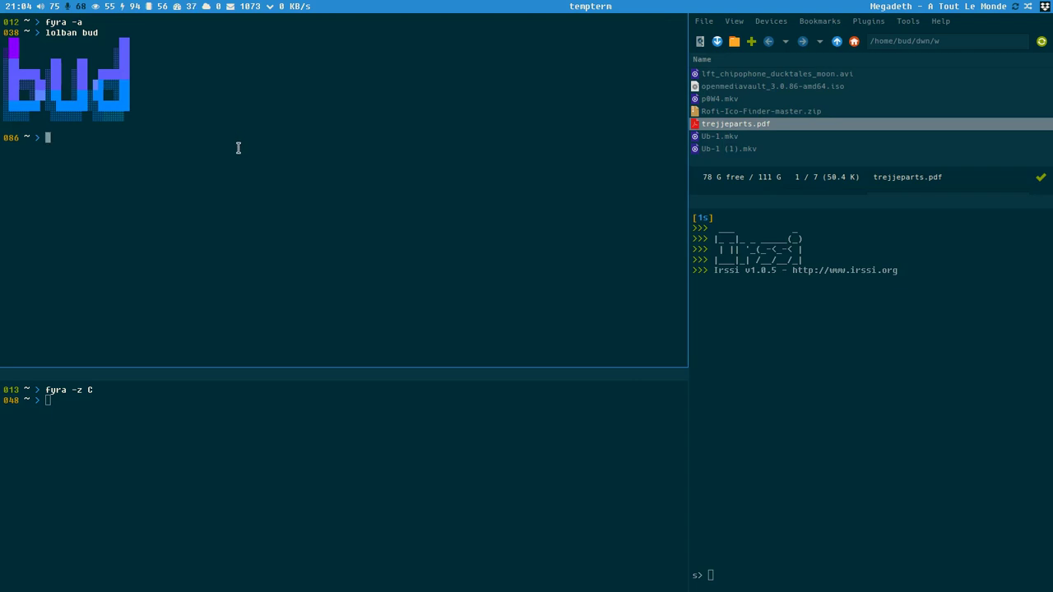
Move the bud banner terminal into the file manager's container, on to irssi's container, and finally into the small terminal's container
key(super+shift+Right)
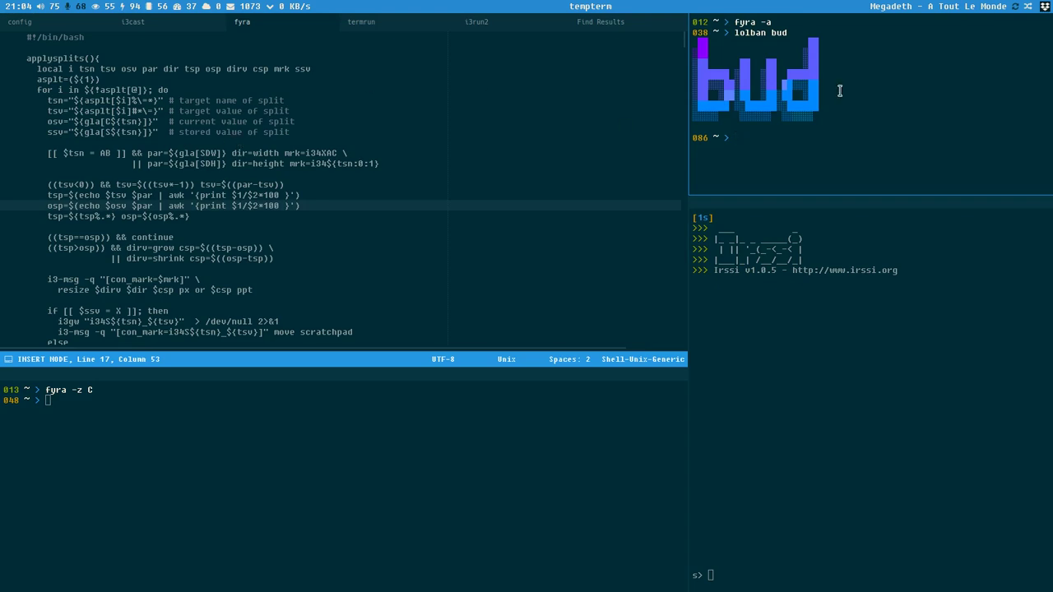
key(super+shift+Down)
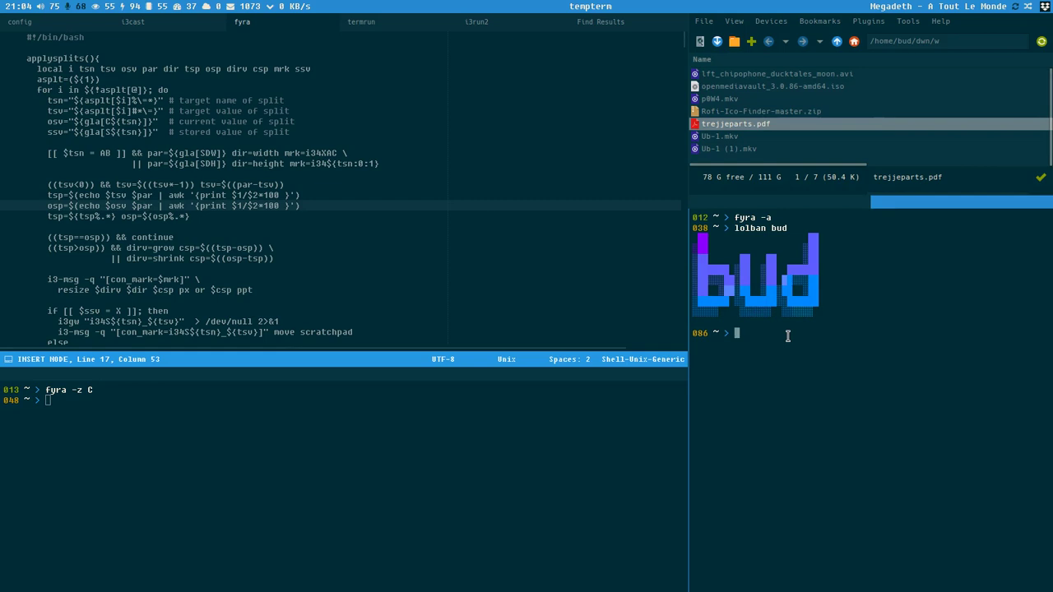
key(super+shift+Left)
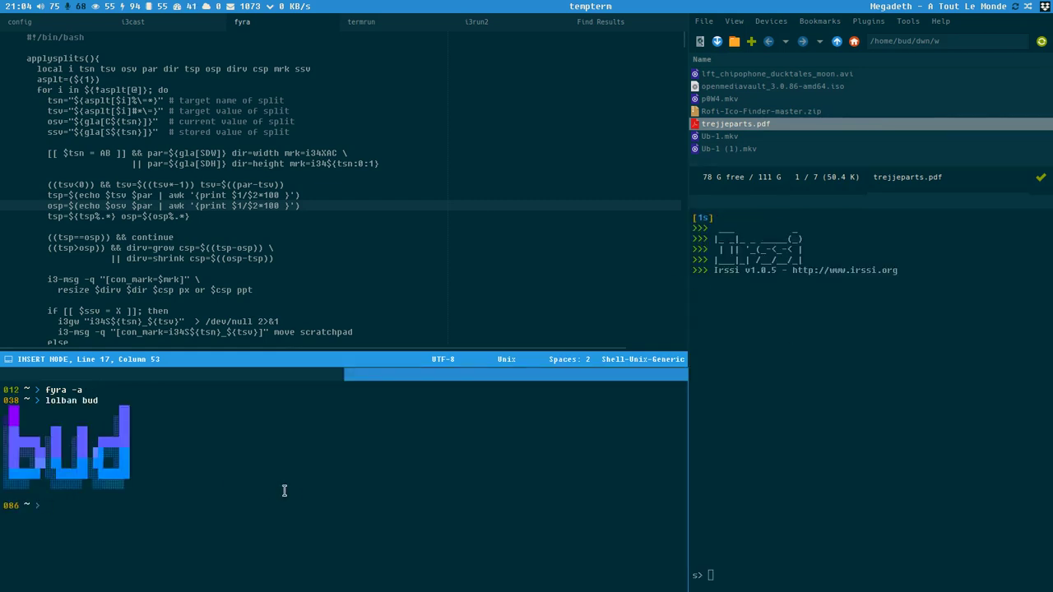
Move the bud banner terminal back to the container above the small terminal, and toggle the file manager and irssi column off, on and off
key(super+shift+Up)
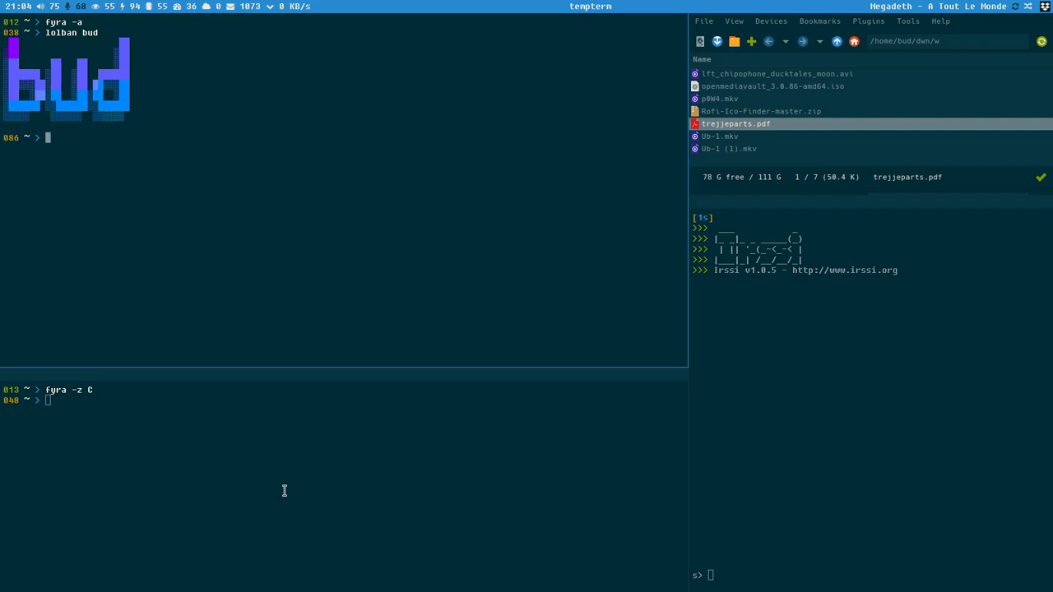
key(super+b)
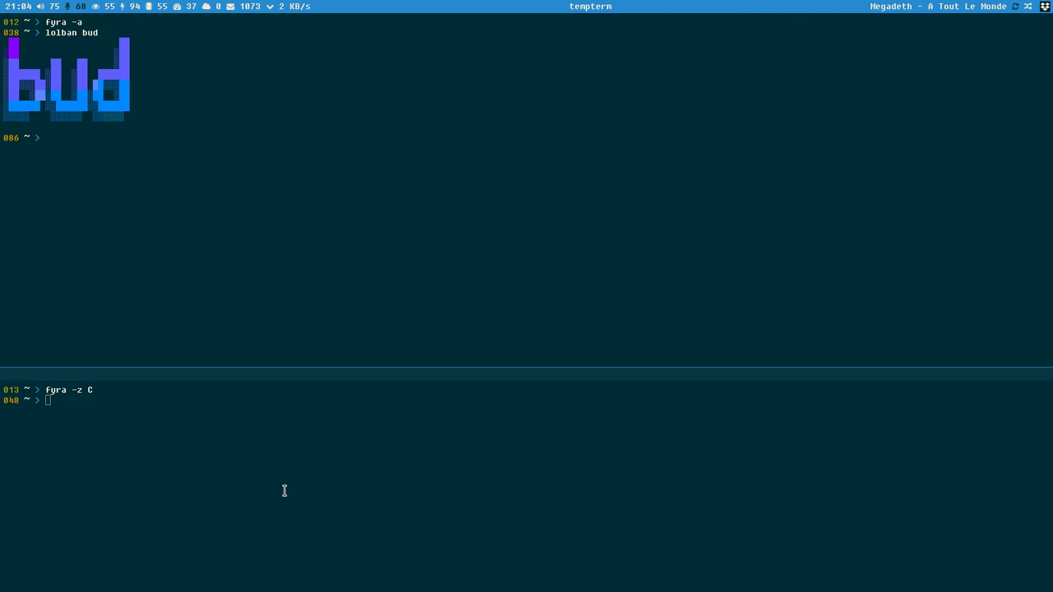
key(super+h)
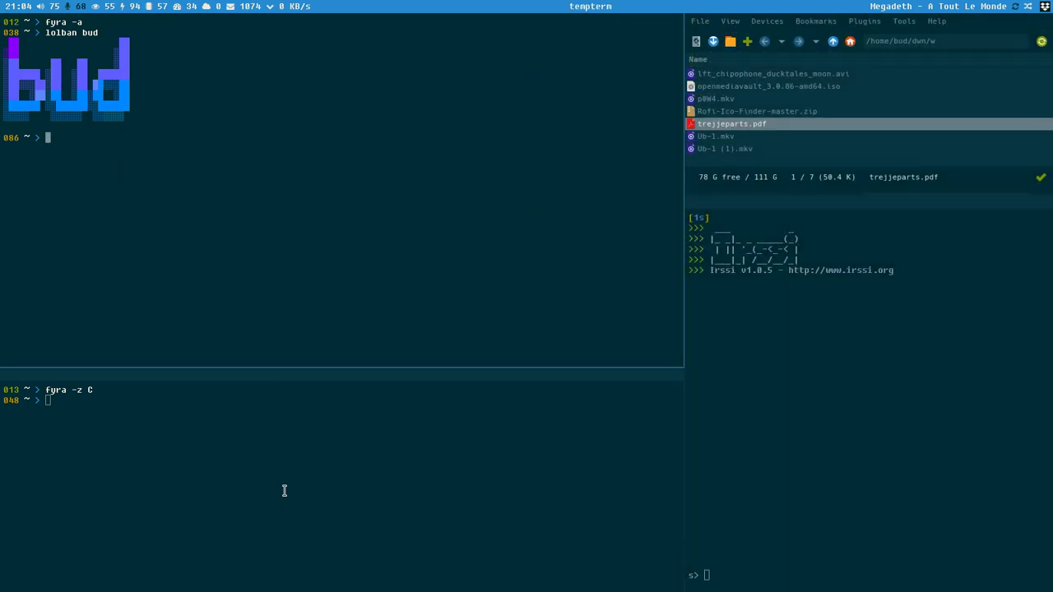
key(super+h)
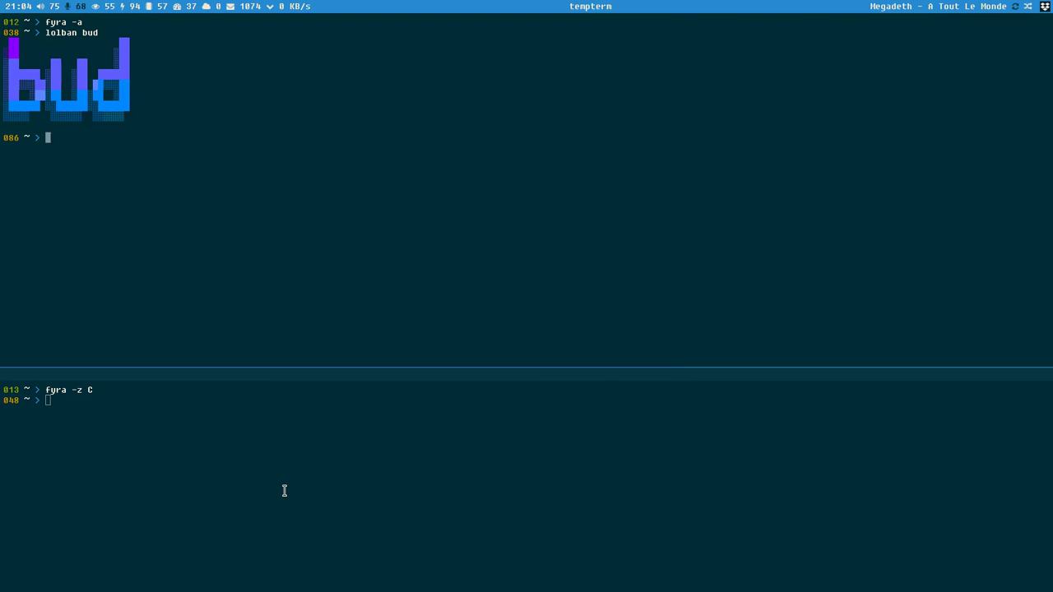
Show the file manager and irssi column on the opposite side of the two terminals, and focus the file manager, irssi and banner terminal
key(super+f)
key(super+shift+Left)
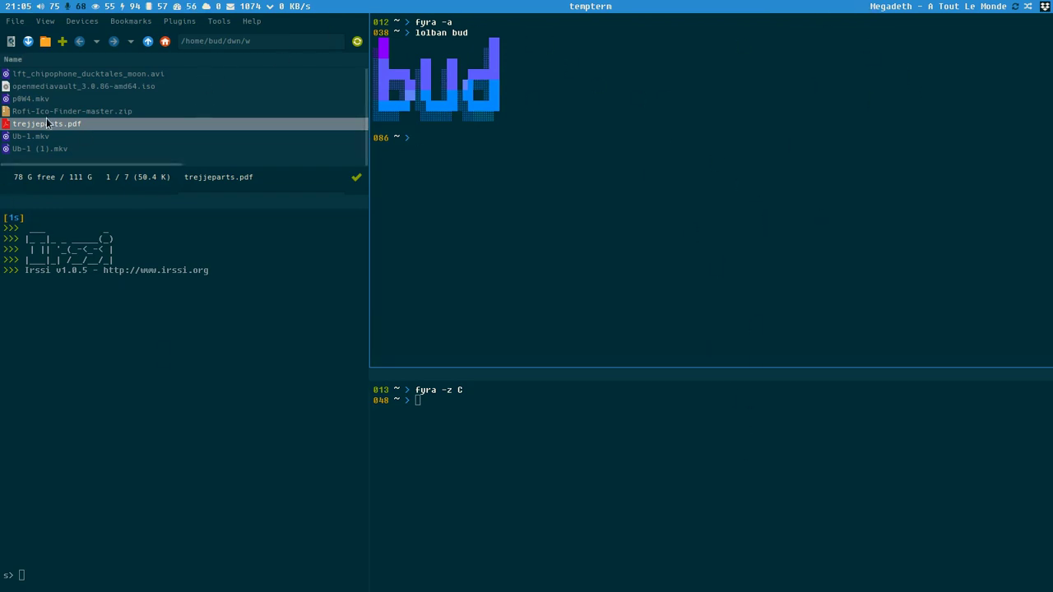
click(156, 88)
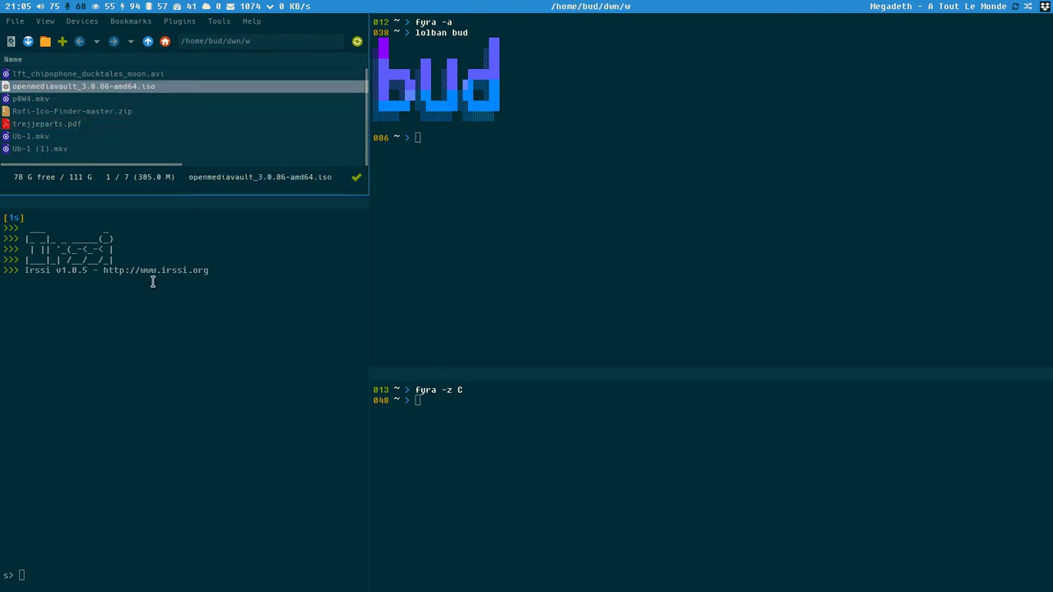
click(134, 330)
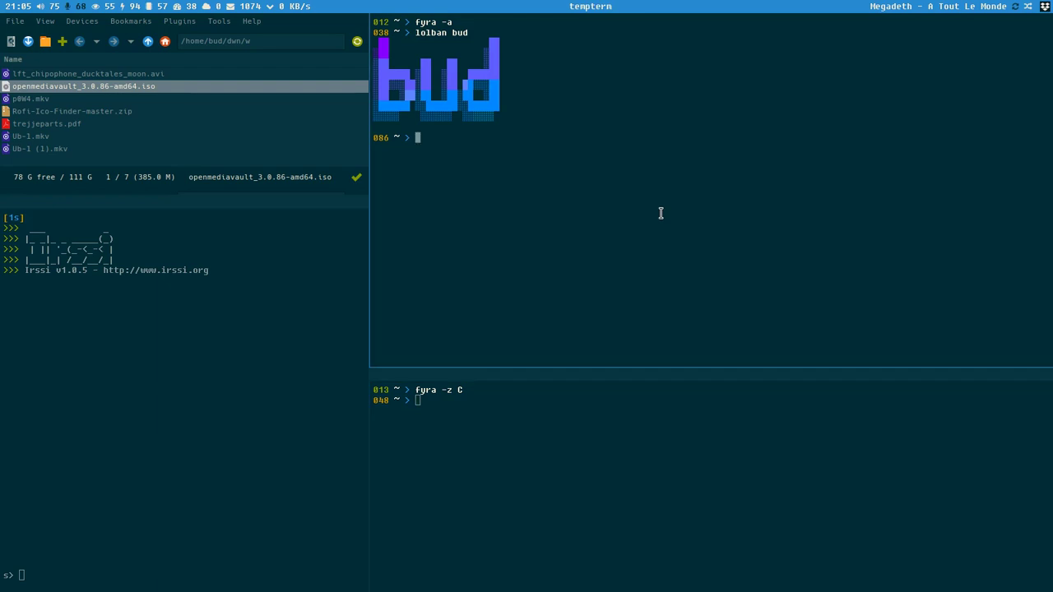
key(super+shift+Up)
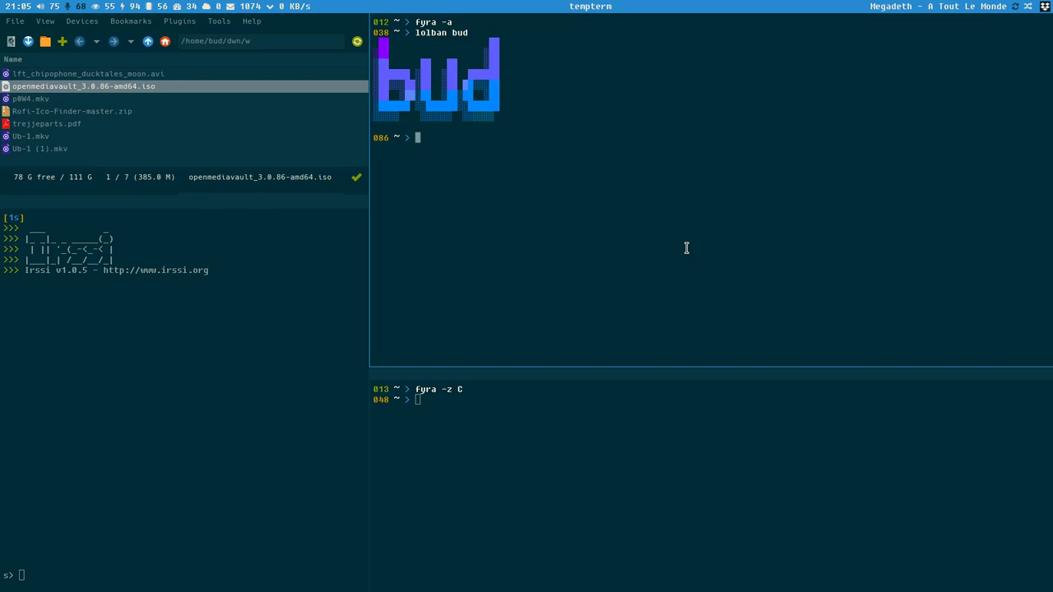
Cycle through the banner terminal, browser and Sublime Text windows in the container above the small terminal, ending on the browser's config page
key(super+Tab)
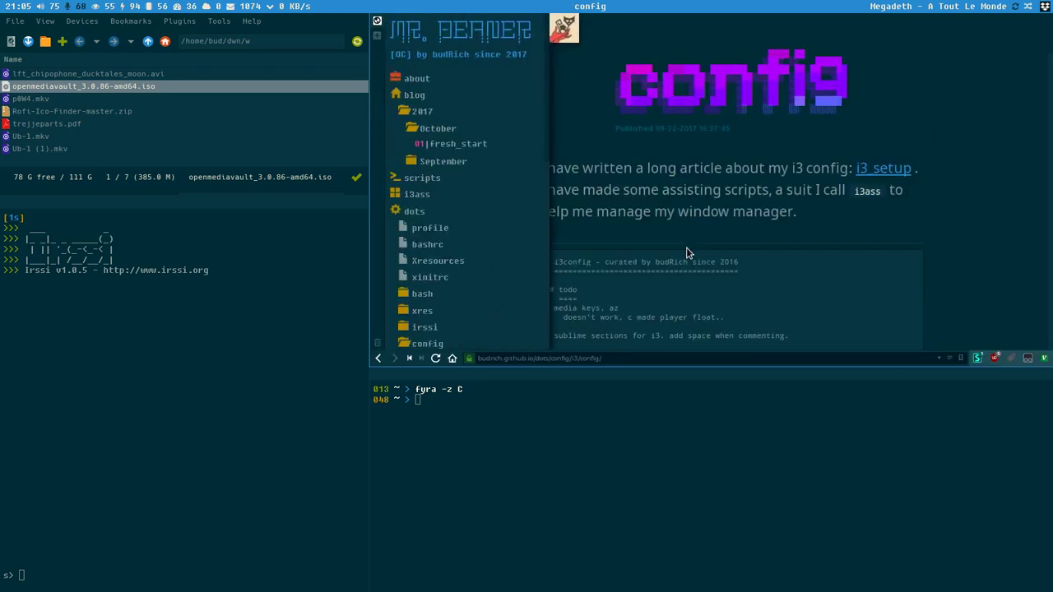
key(super+Tab)
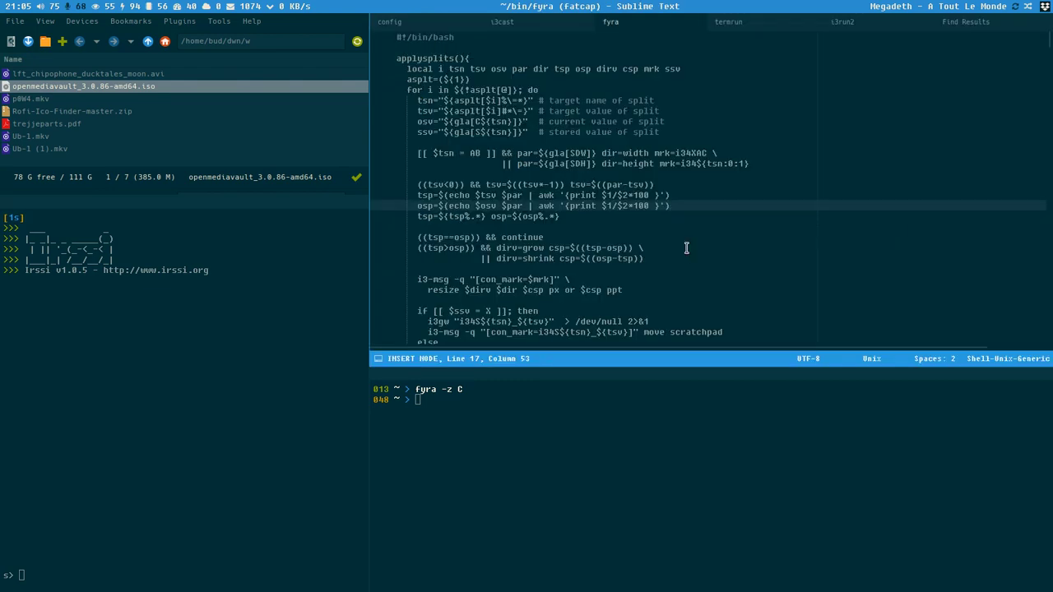
key(super+Tab)
key(super+Tab)
key(super+Tab)
Select Rofi-Ico-Finder-master.zip in the file manager, and cycle that container's windows to the music playlist
key(super+Tab)
key(super+Tab)
key(super+Tab)
key(super+Tab)
key(super+Tab)
key(super+Tab)
key(super+Tab)
key(super+Tab)
key(super+Tab)
key(super+Tab)
key(super+s)
key(super+b)
click(138, 112)
key(super+Tab)
key(super+Tab)
key(super+Tab)
key(super+Tab)
key(super+Tab)
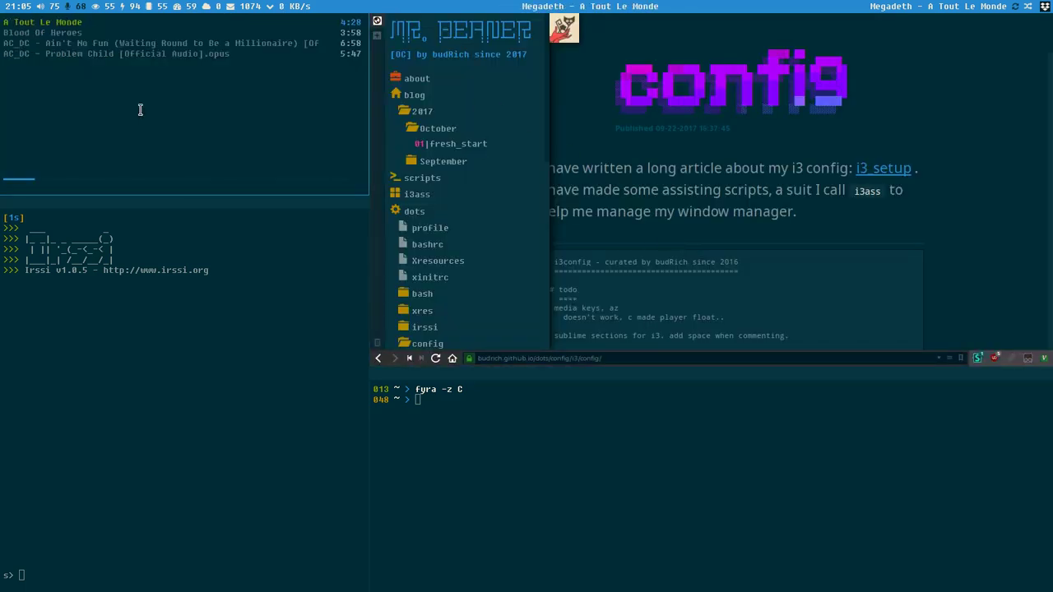
Bring up the file manager, music playlist, Sublime Text, bud banner terminal and browser directly in their containers, ending with the playlist and browser shown
key(super+f)
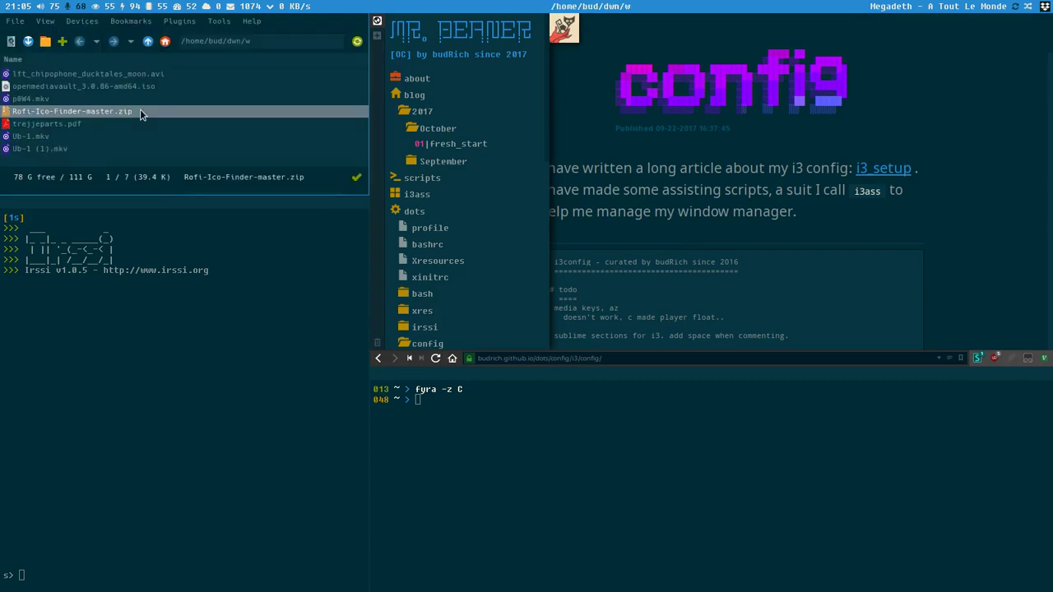
key(super+m)
key(super+s)
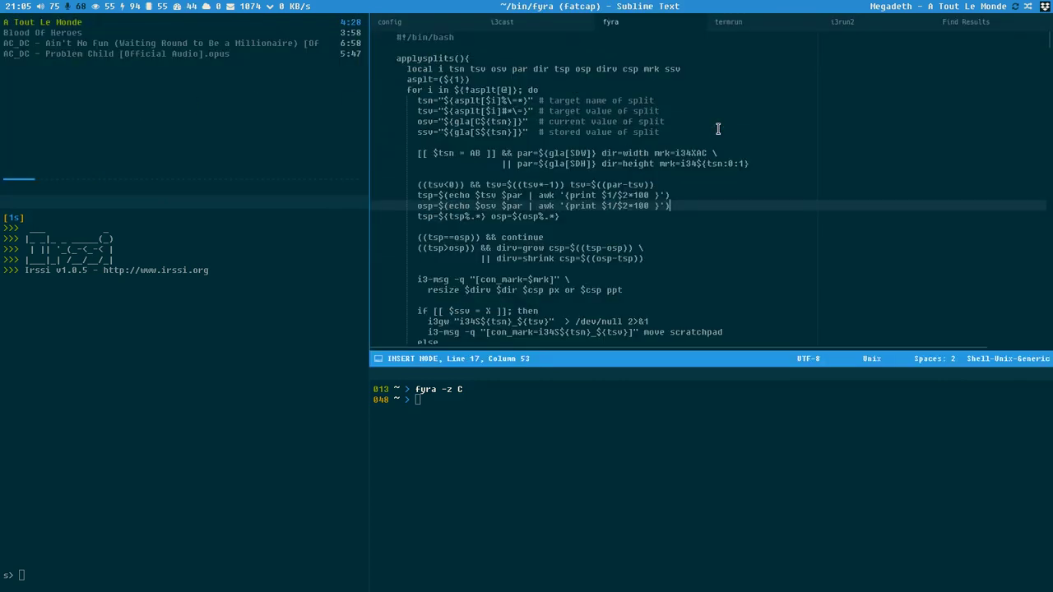
key(super+t)
key(super+s)
key(super+t)
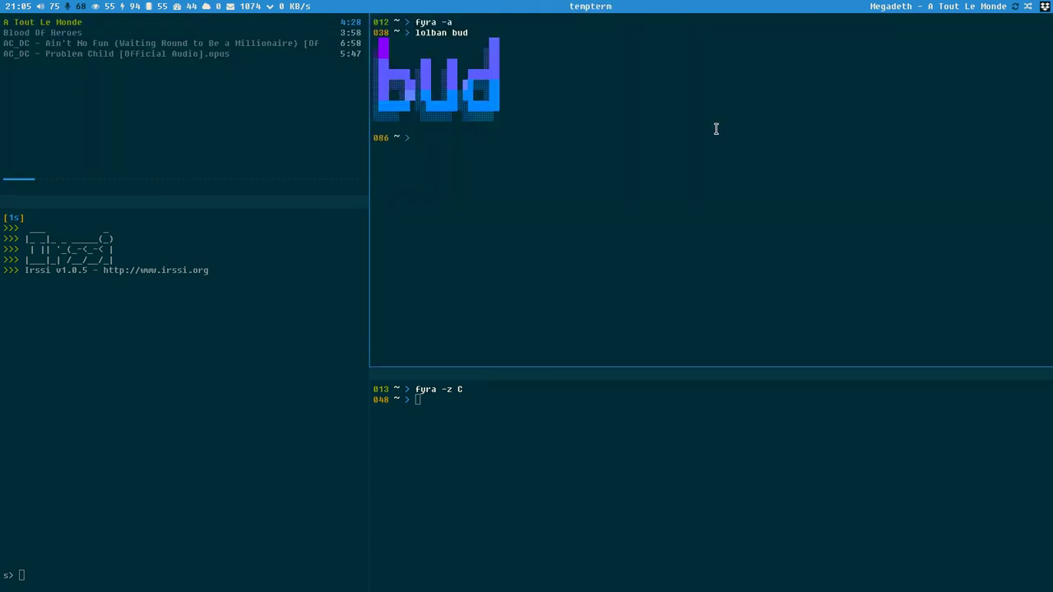
key(super+w)
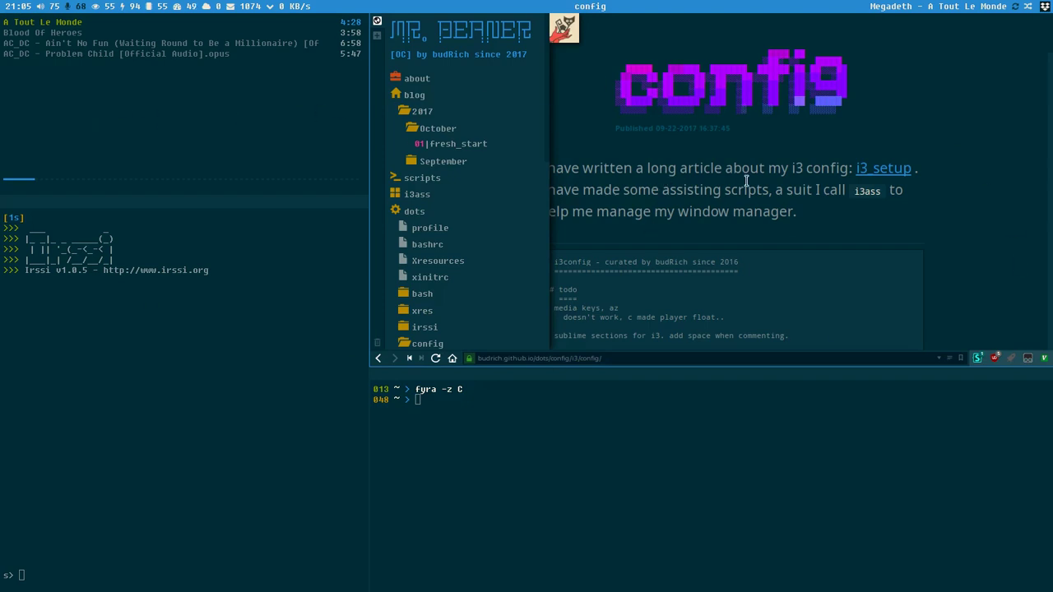
Shift the focus back and forth between irssi, the small terminal and the browser, ending on the music playlist
key(super+Left)
key(super+Down)
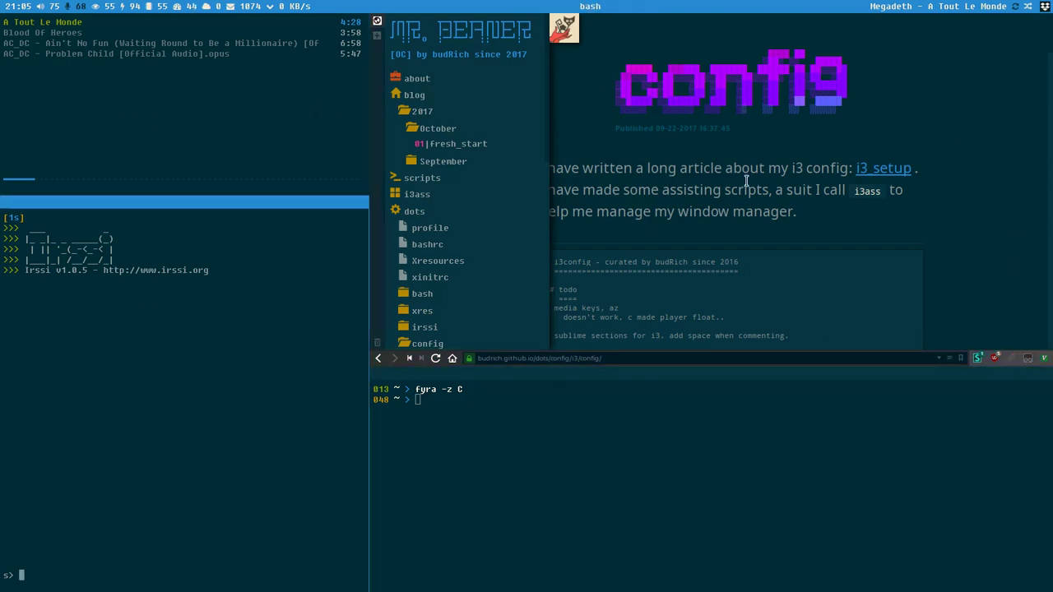
key(super+Right)
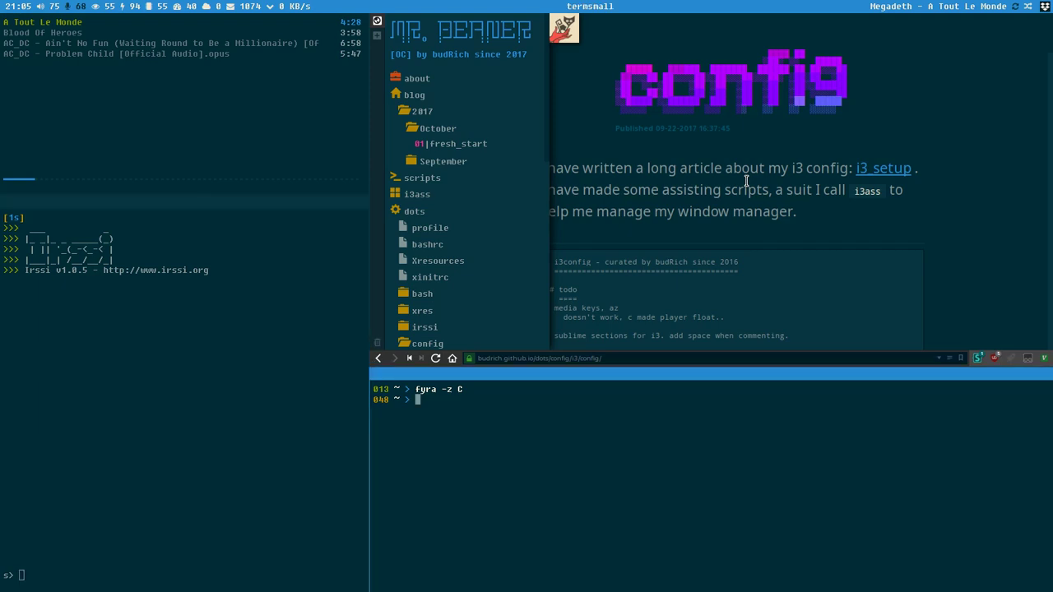
key(super+Up)
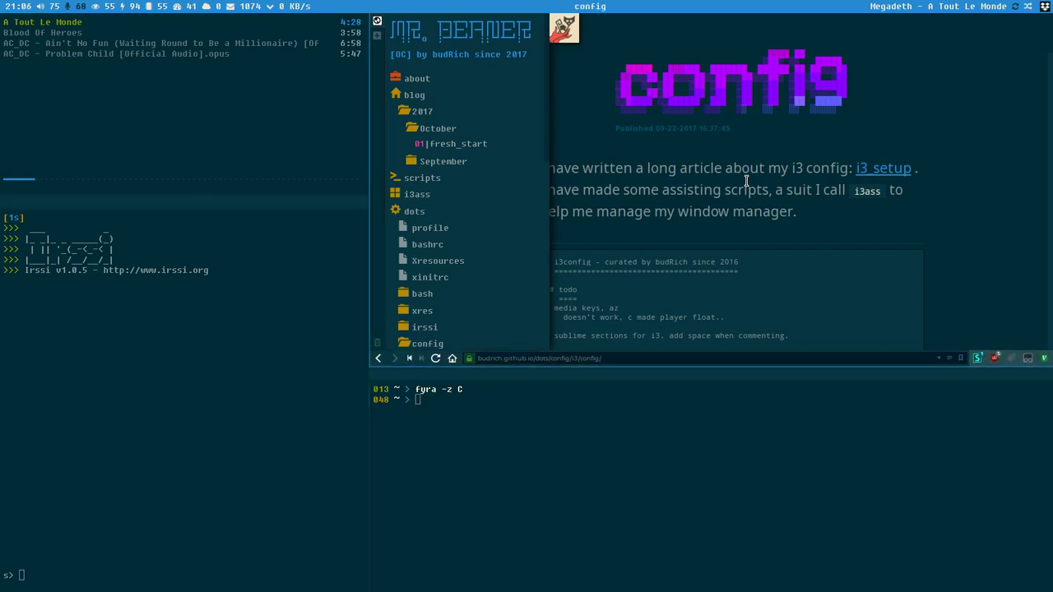
key(super+Left)
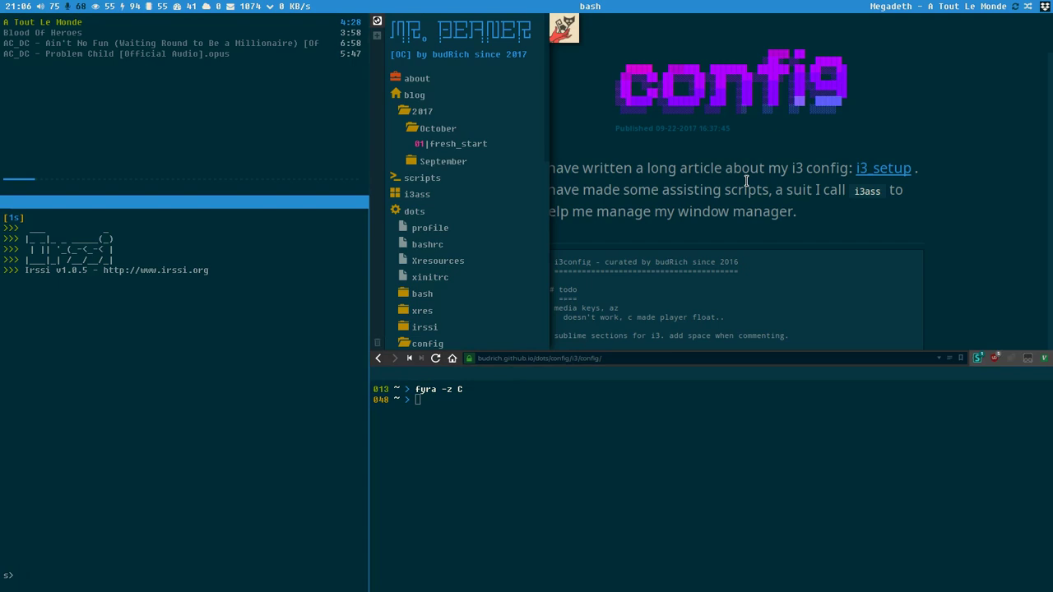
key(super+Right)
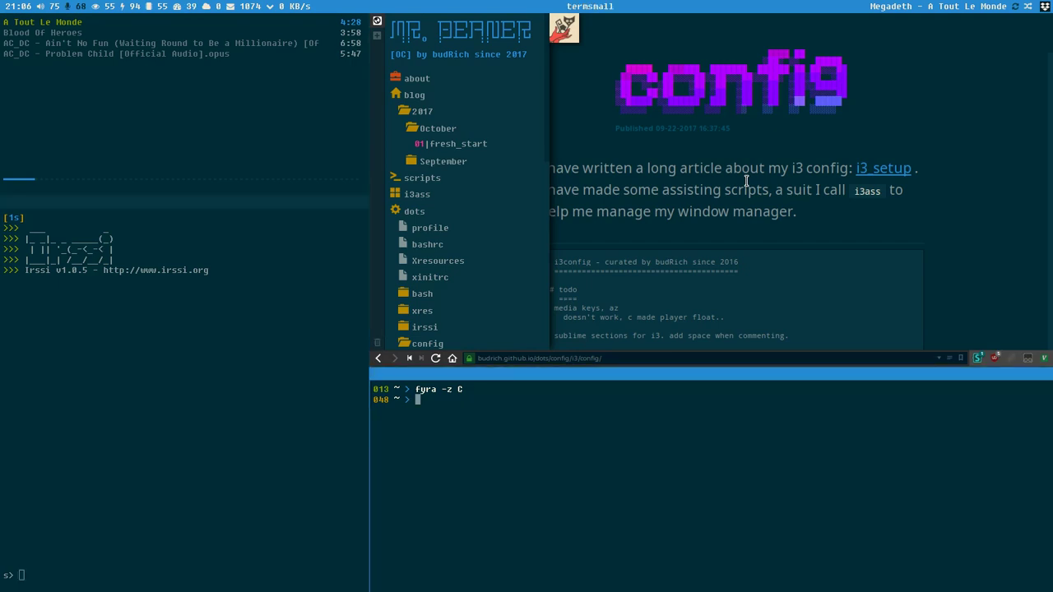
key(super+Left)
key(super+Up)
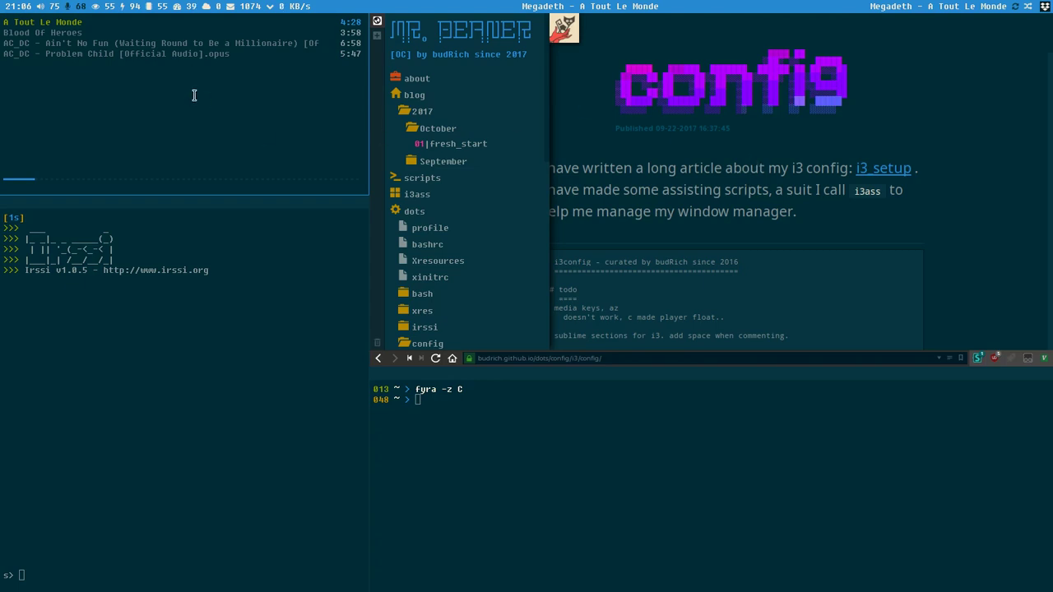
Hide irssi's container, and lay out the file manager stacked above the side terminal in the column beside the browser
key(super+c)
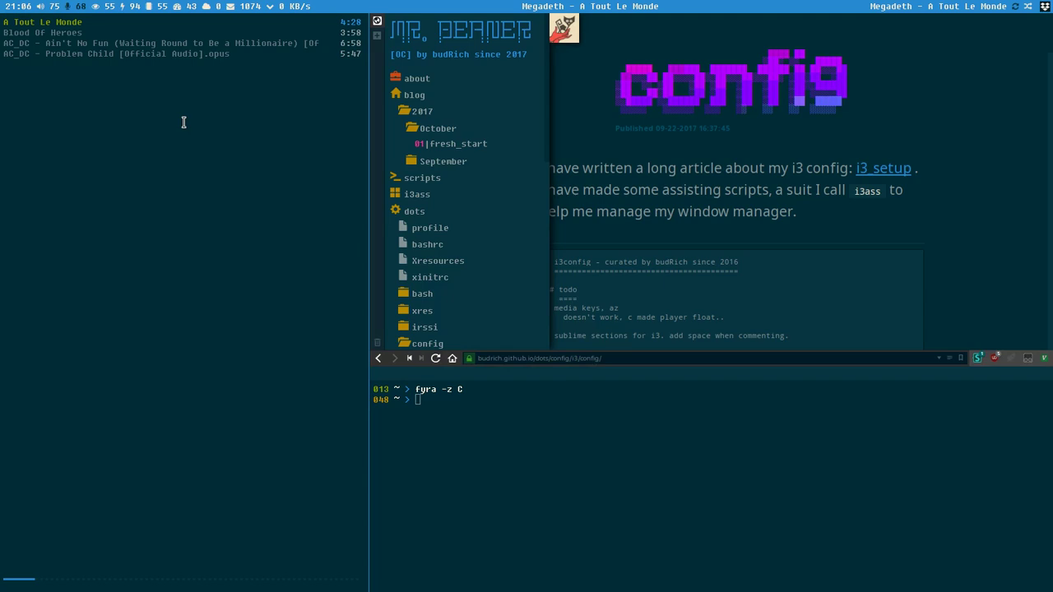
key(super+f)
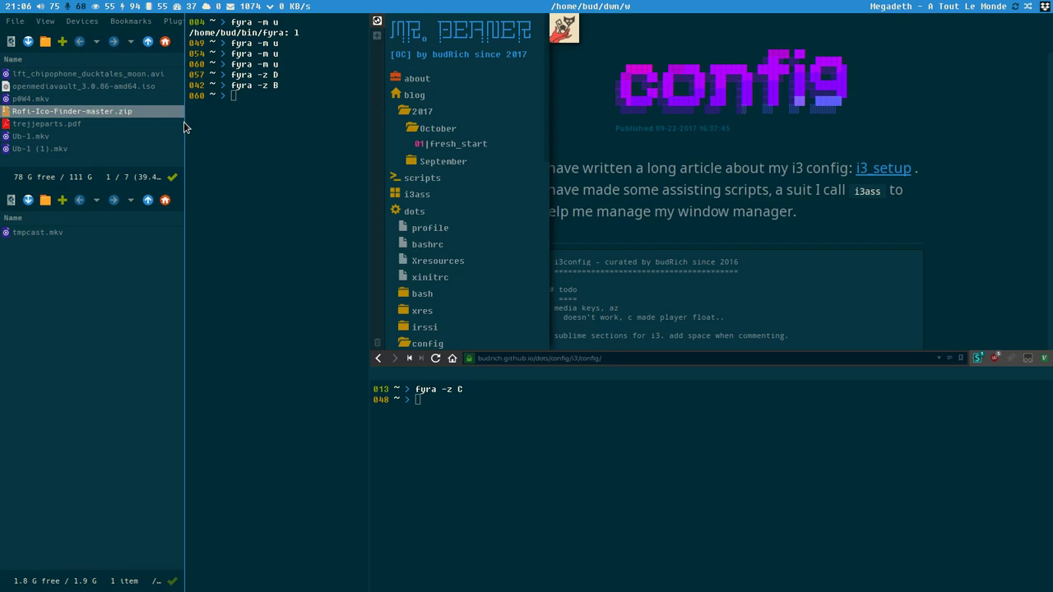
text(p)
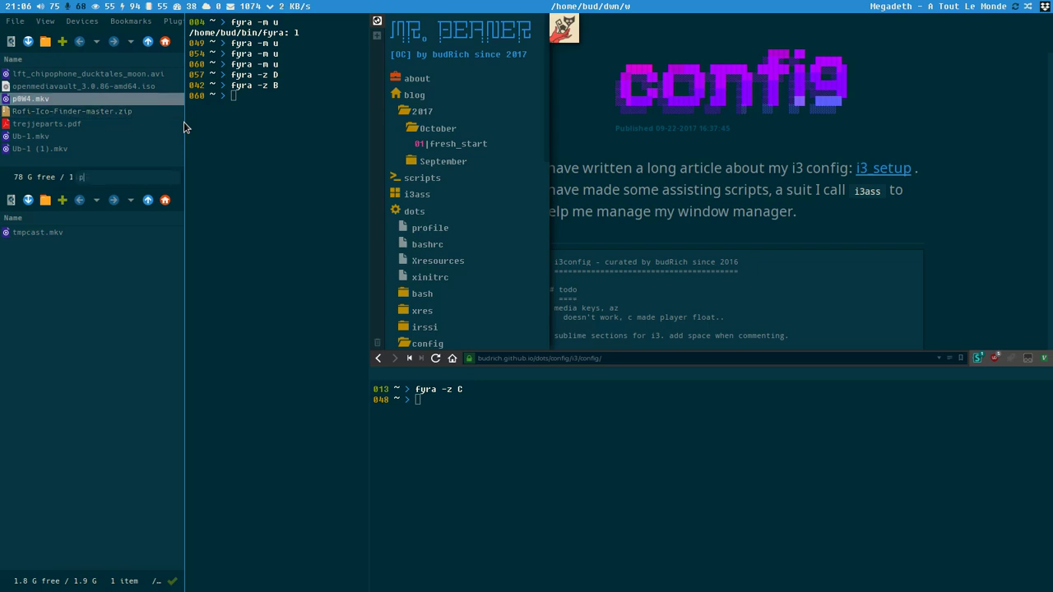
key(super+e)
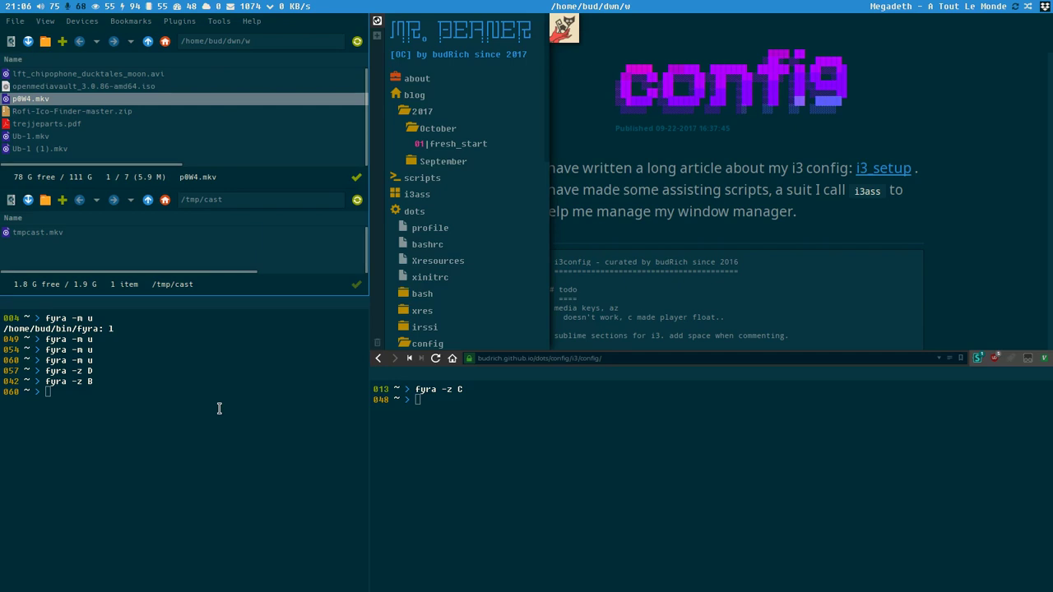
Select Ub-1 (1).mkv, and switch the focus between the file manager, side terminal and browser, ending on the file manager
click(182, 150)
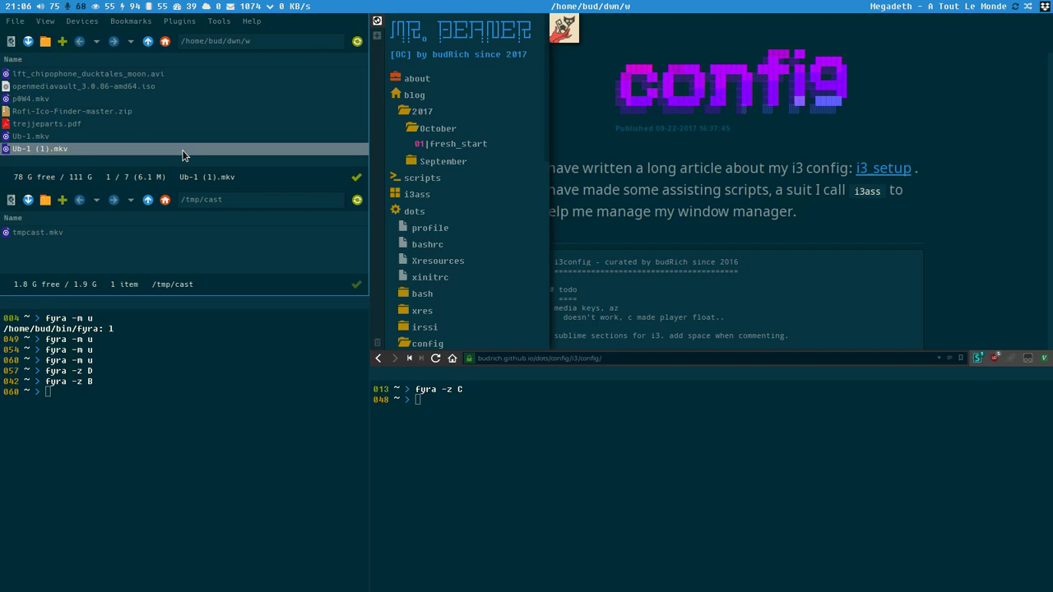
key(super+Down)
key(super+Up)
key(super+Down)
key(super+Up)
key(super+Down)
key(super+Up)
key(super+Right)
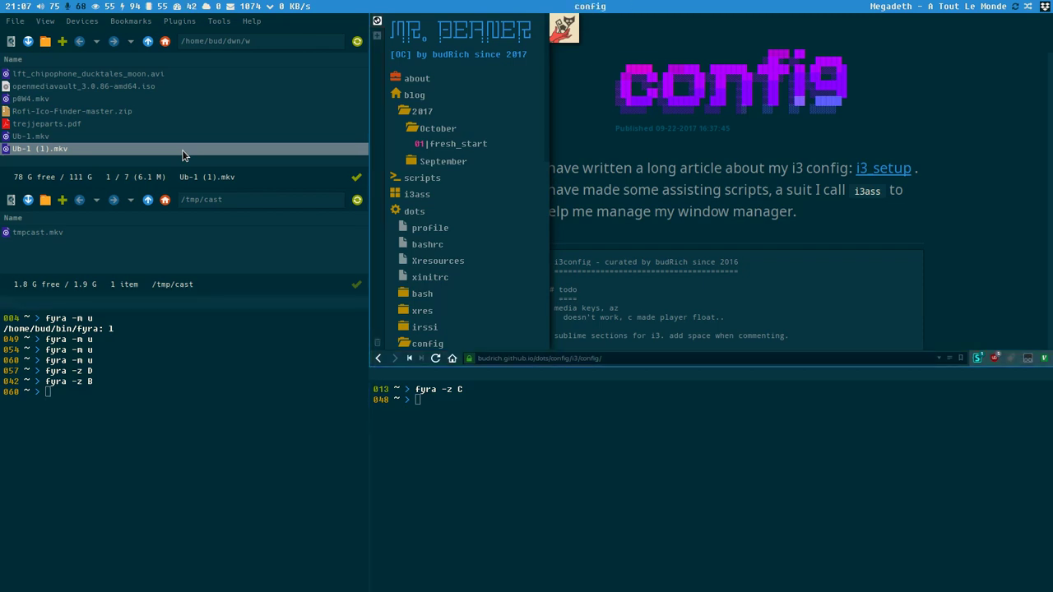
key(super+Left)
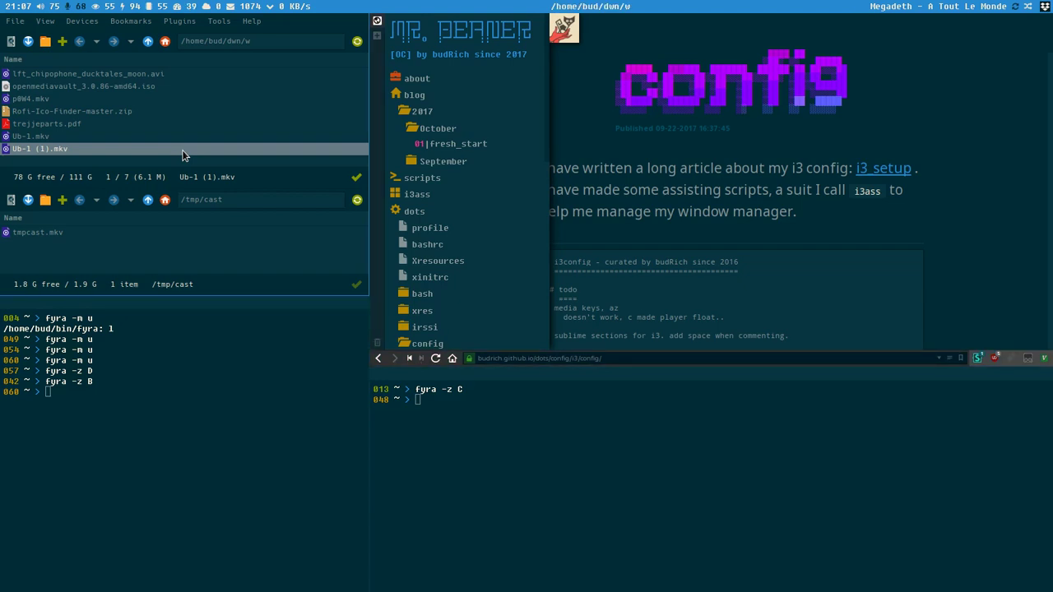
Swap the file manager with the side terminal, placing it below the terminal, and show irssi above both of them
key(super+shift+Down)
key(super+shift+Up)
key(super+shift+Down)
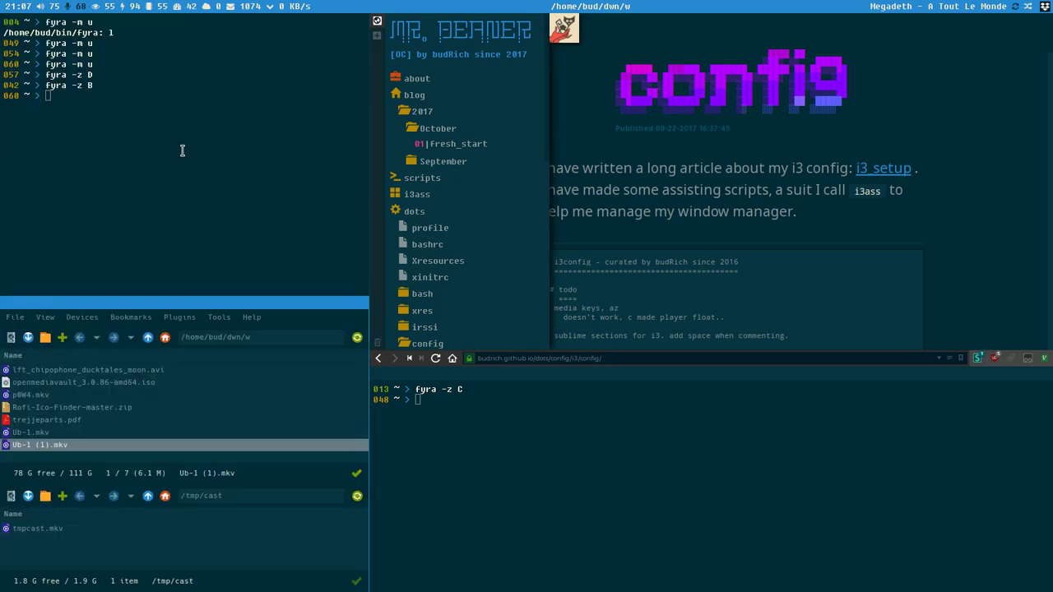
key(super+shift+Down)
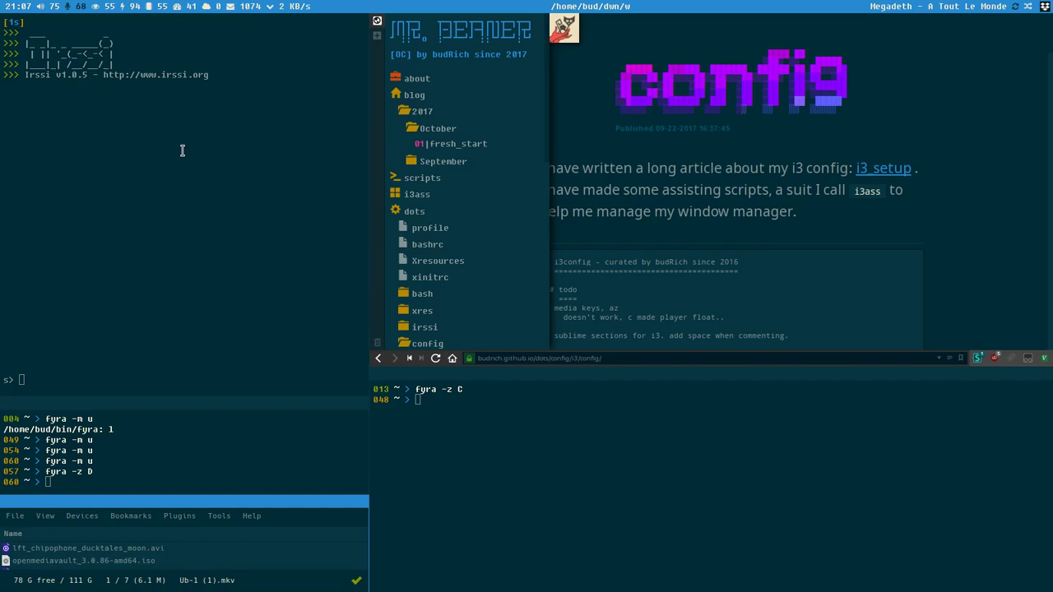
Return the side terminal and file manager to one tabbed container above irssi, with the file manager shown and the browser focused
click(300, 486)
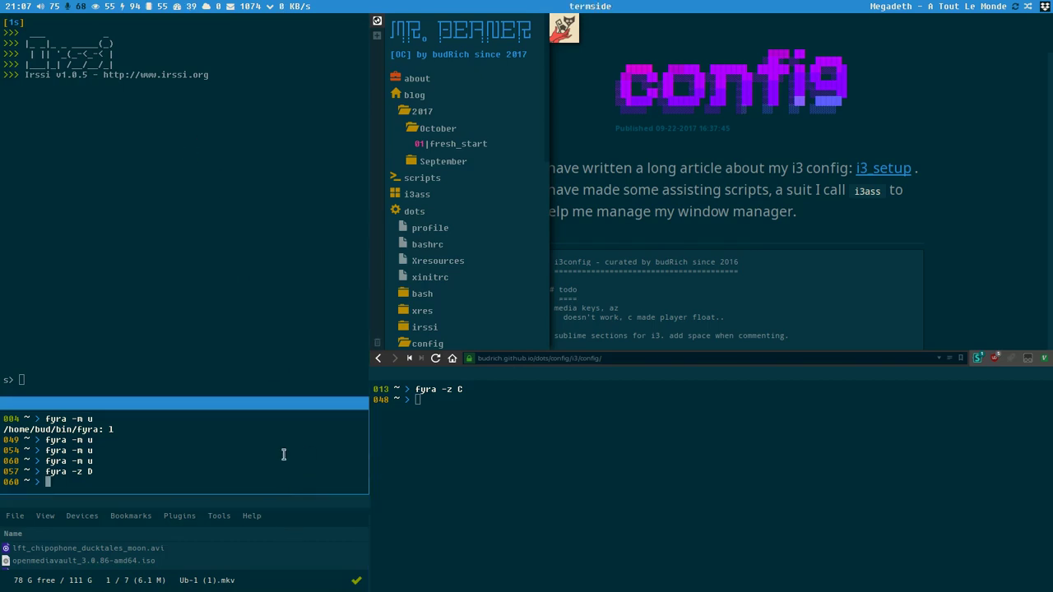
key(super+Down)
key(super+shift+Up)
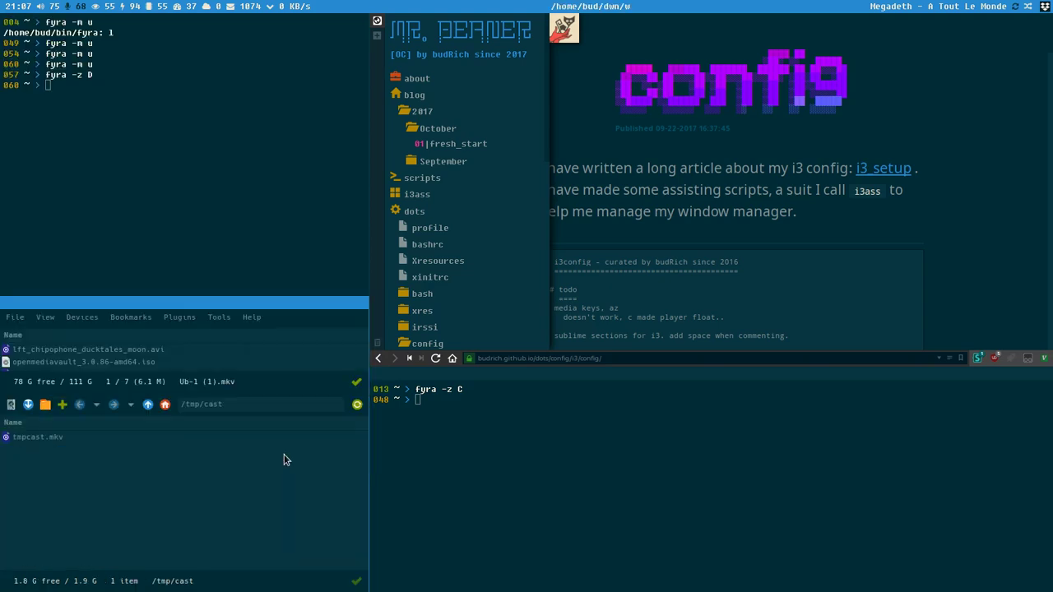
key(super+Up)
key(super+shift+Up)
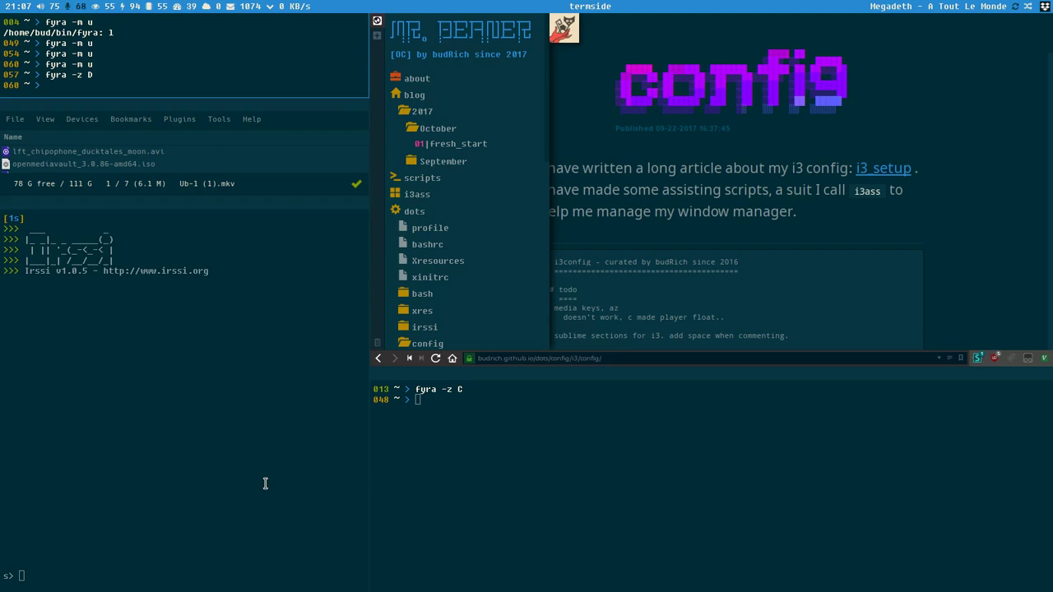
key(super+shift+Down)
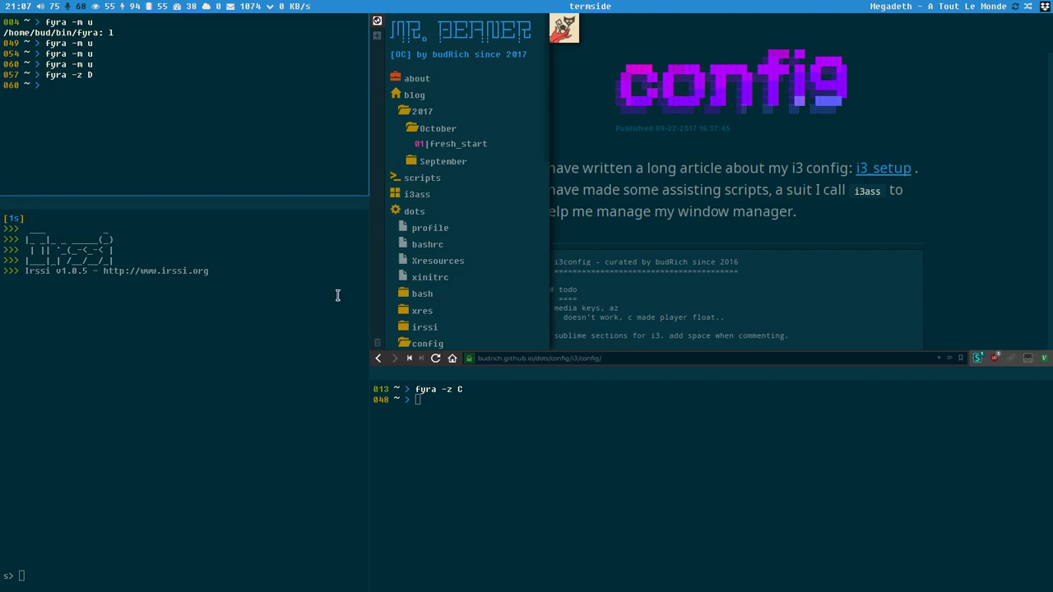
key(super+Tab)
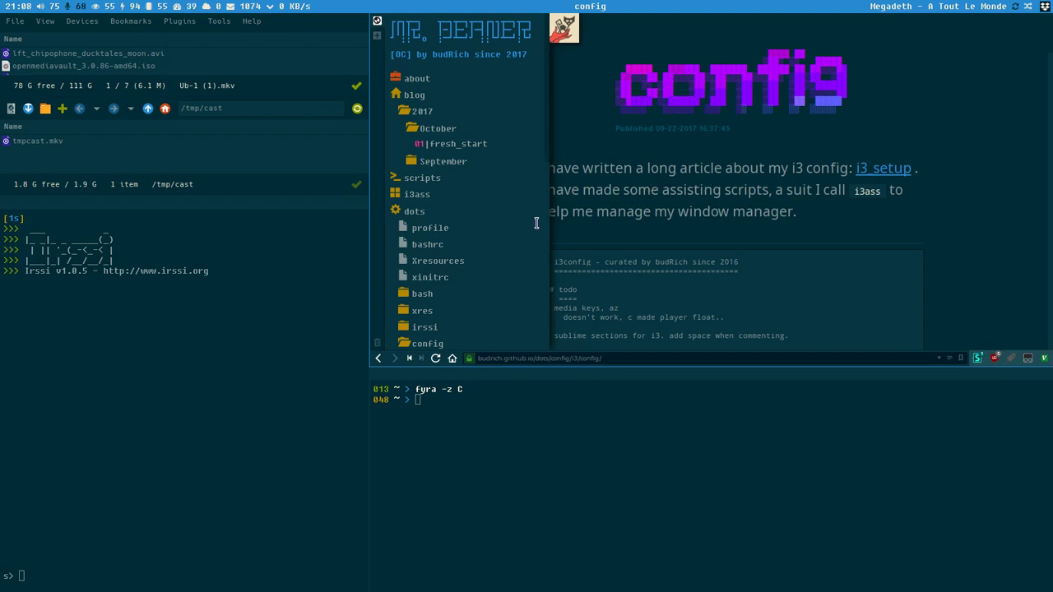
Select tmpcast.mkv in the file manager, cycle the browser's container to the fyra script in Sublime Text, and focus the small terminal
click(261, 146)
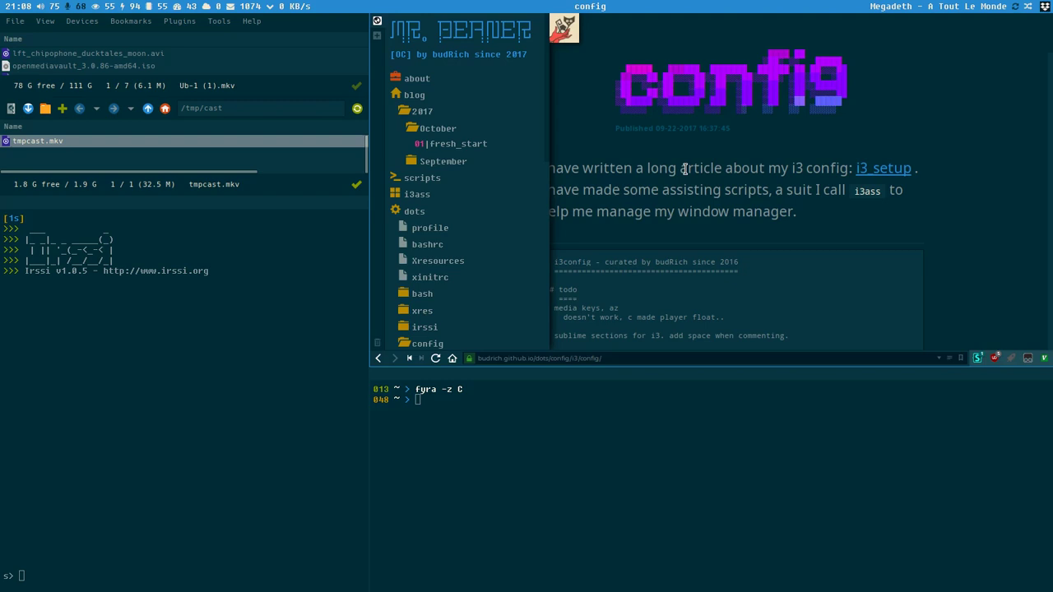
key(super+Tab)
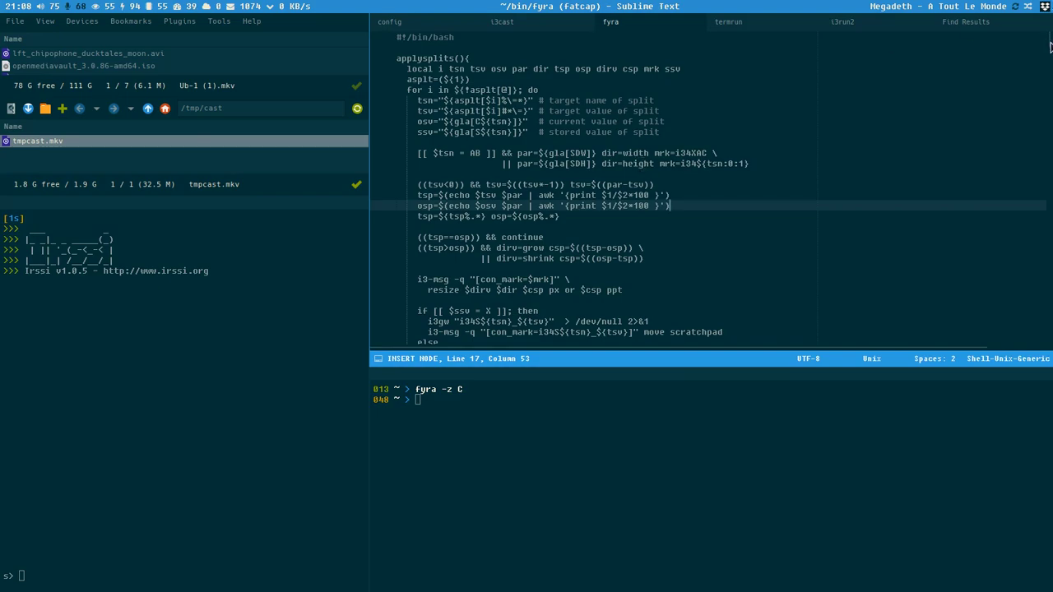
drag(1045, 43, 1024, 6)
mouse_move(1020, 9)
mouse_down()
mouse_move(1001, 206)
mouse_move(1009, 11)
mouse_up()
click(496, 418)
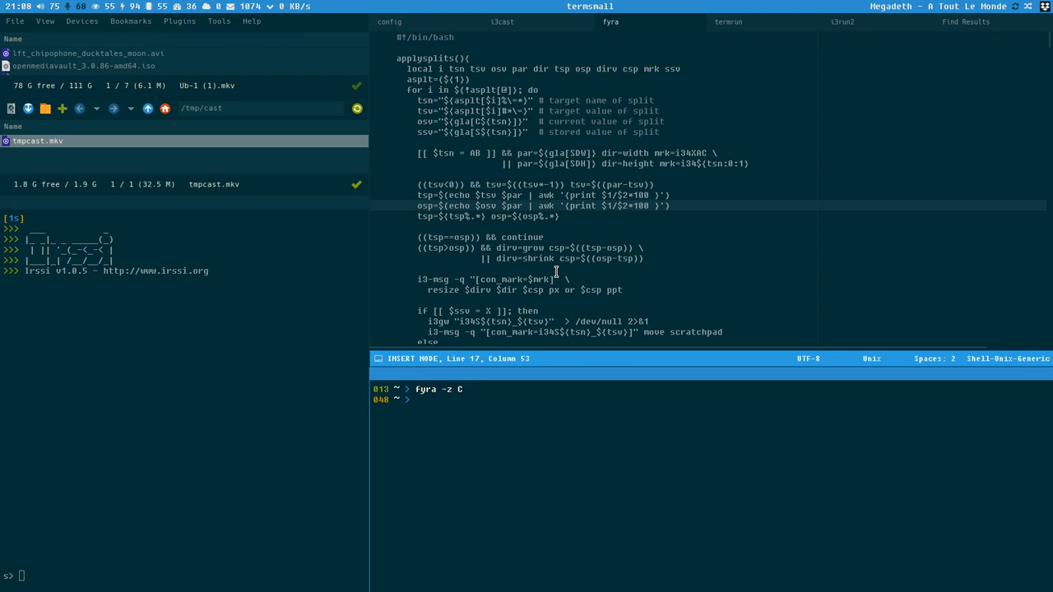
Move the focus from the small terminal to the file manager, down to irssi, and across back to the small terminal
key(super+Up)
key(super+Left)
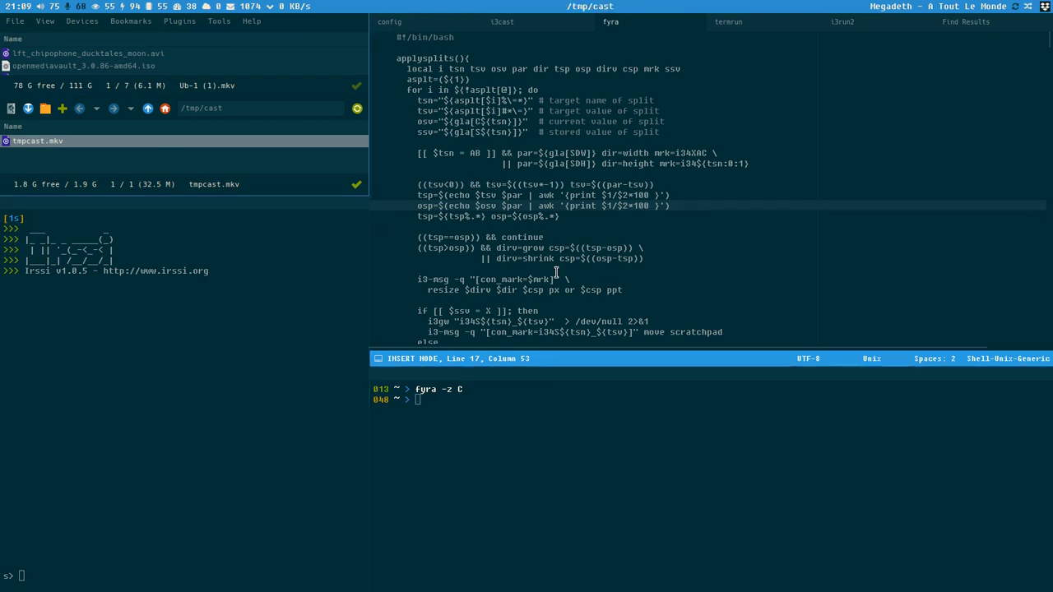
key(super+Down)
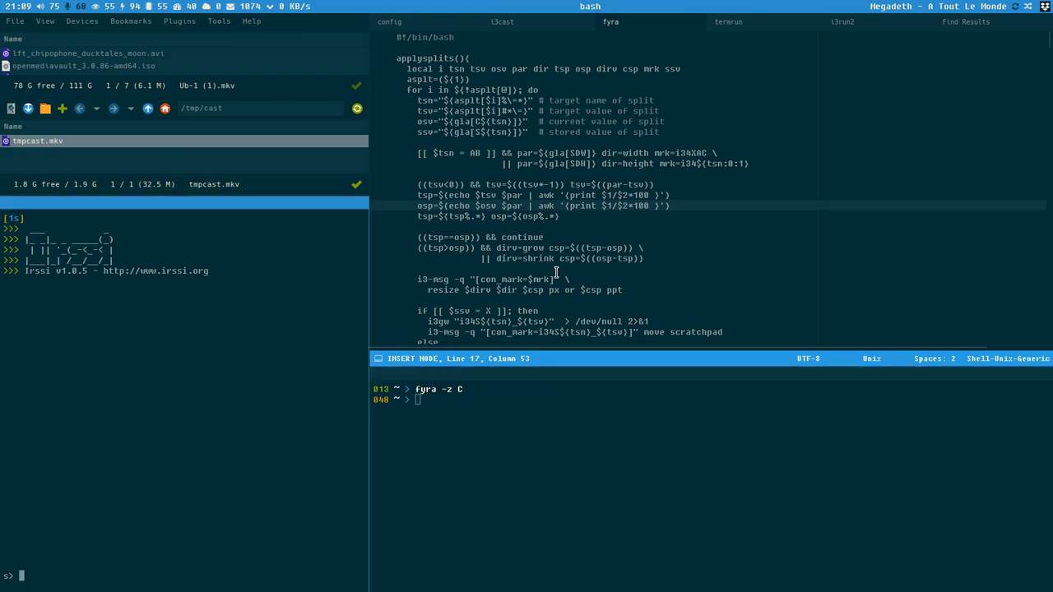
key(super+Right)
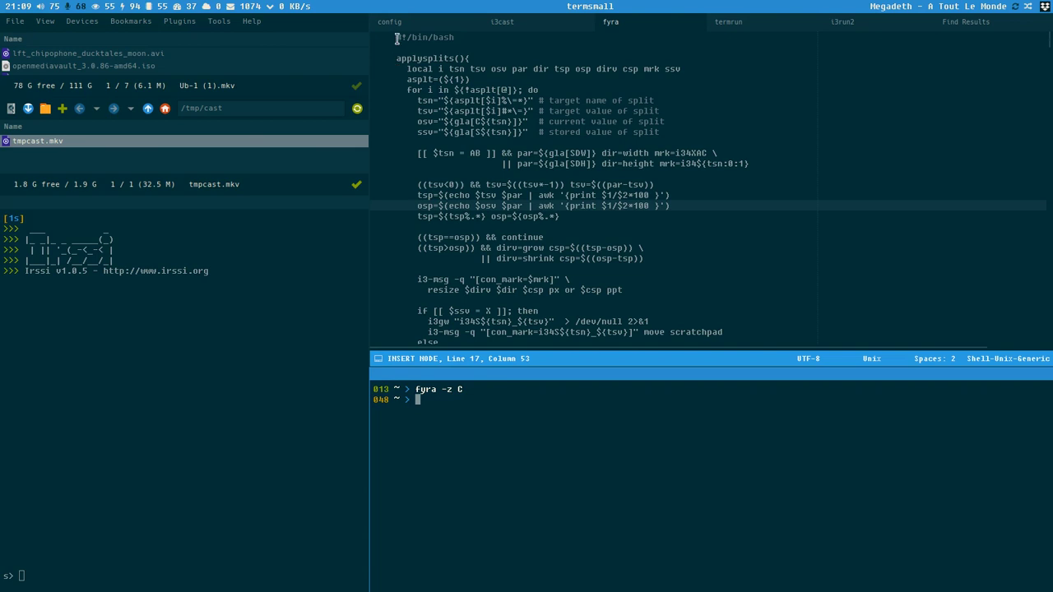
Place the cursor in the script's "((tsp==osp)) && continue" line, and hide and show again the column beside the editor
drag(396, 55, 435, 137)
click(539, 152)
click(539, 141)
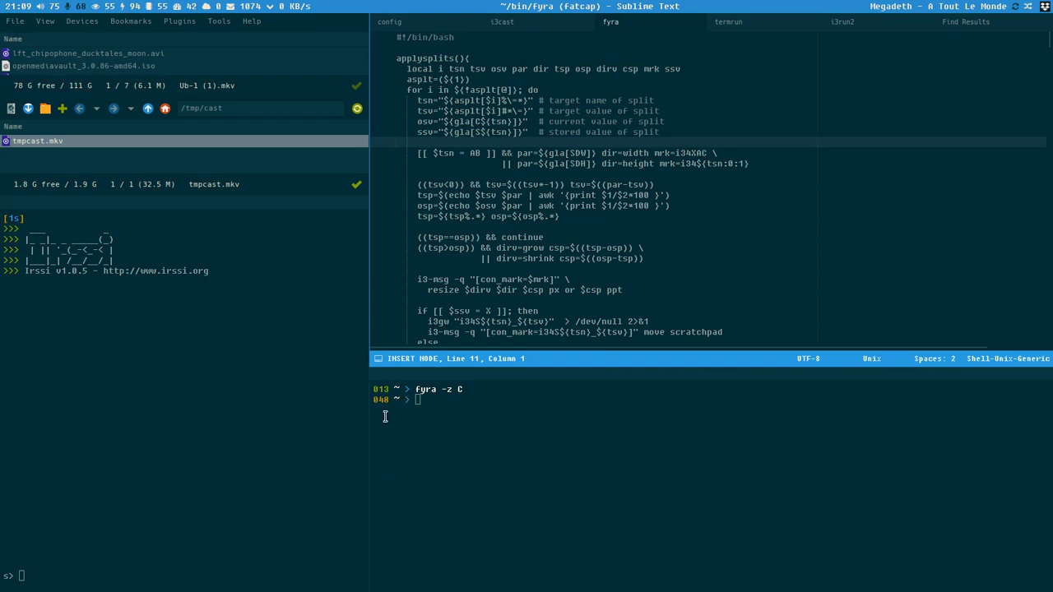
click(528, 237)
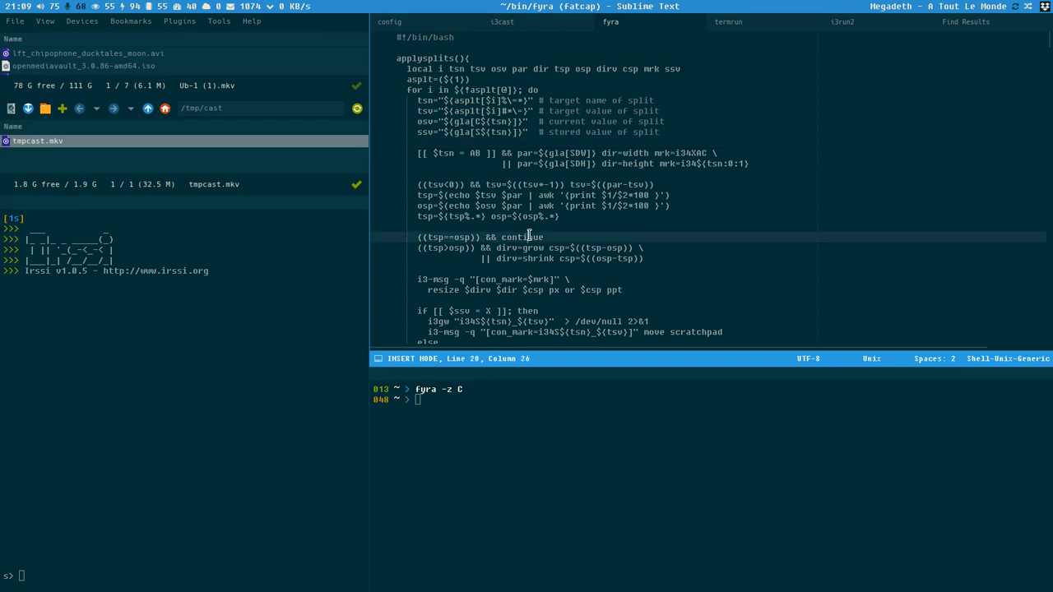
key(super+shift+Right)
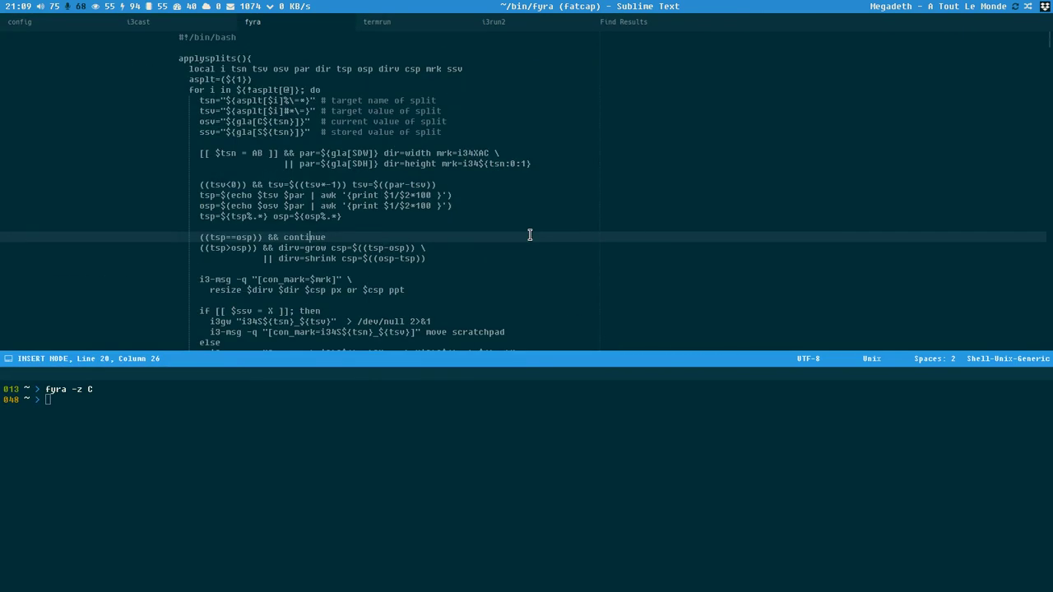
key(super+c)
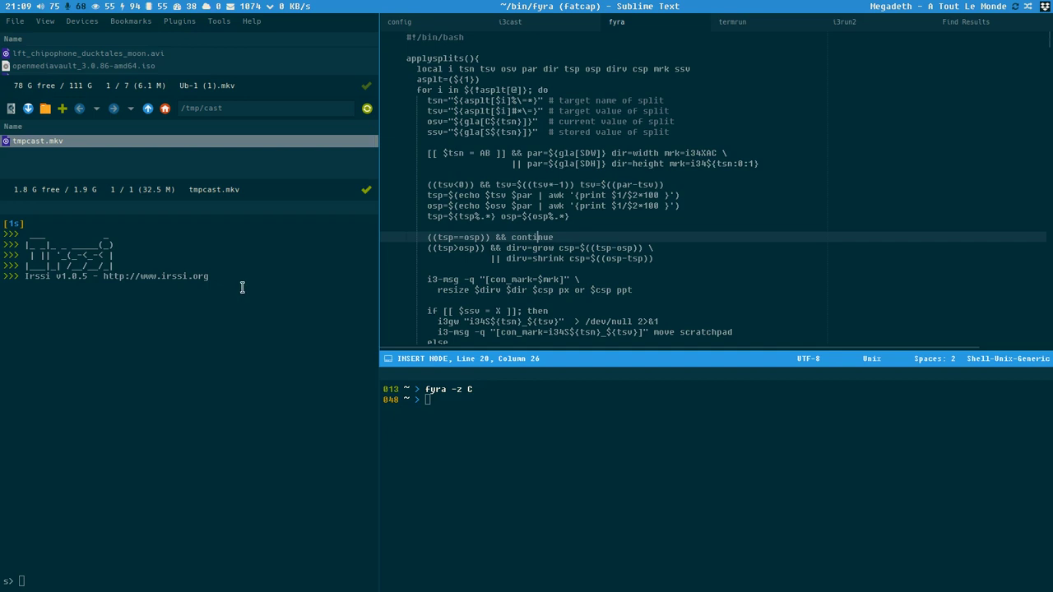
Focus irssi, and look through the tabswitch and windowfocus functions of the fyra script before returning to its beginning
click(162, 312)
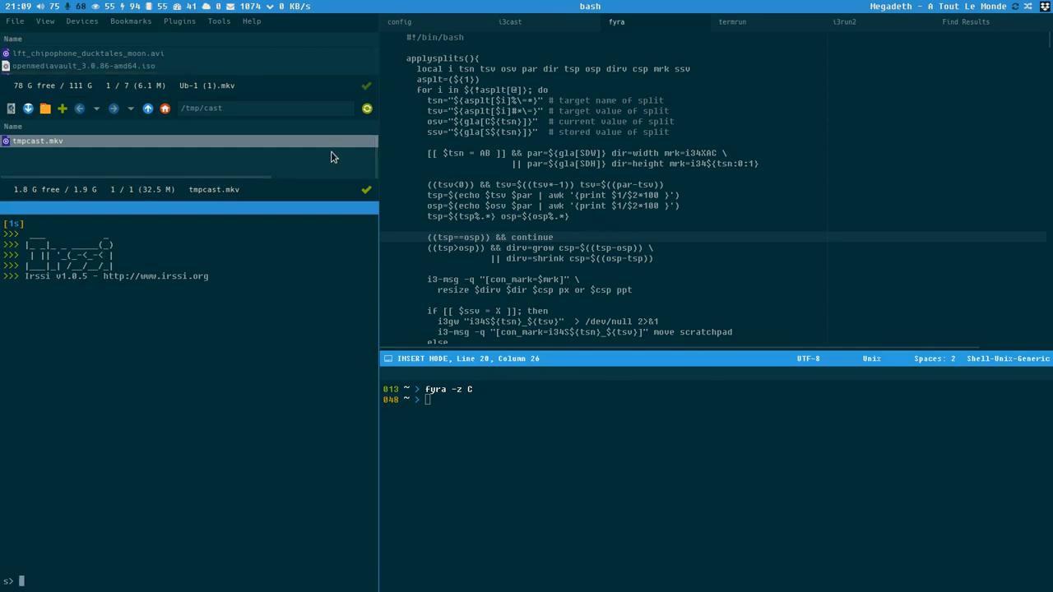
scroll(565, 174, down, 15)
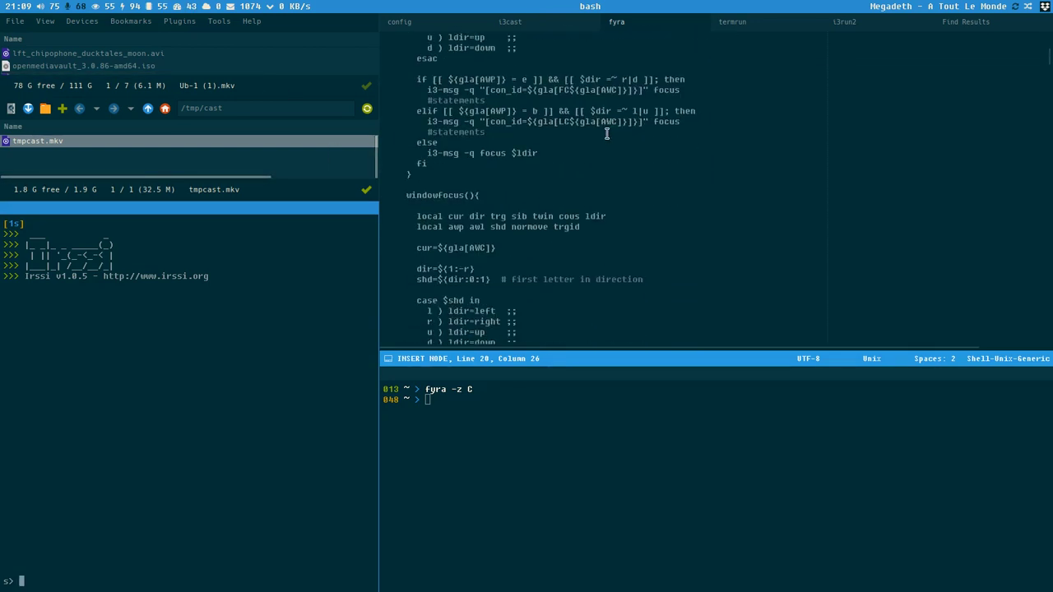
scroll(607, 134, down, 10)
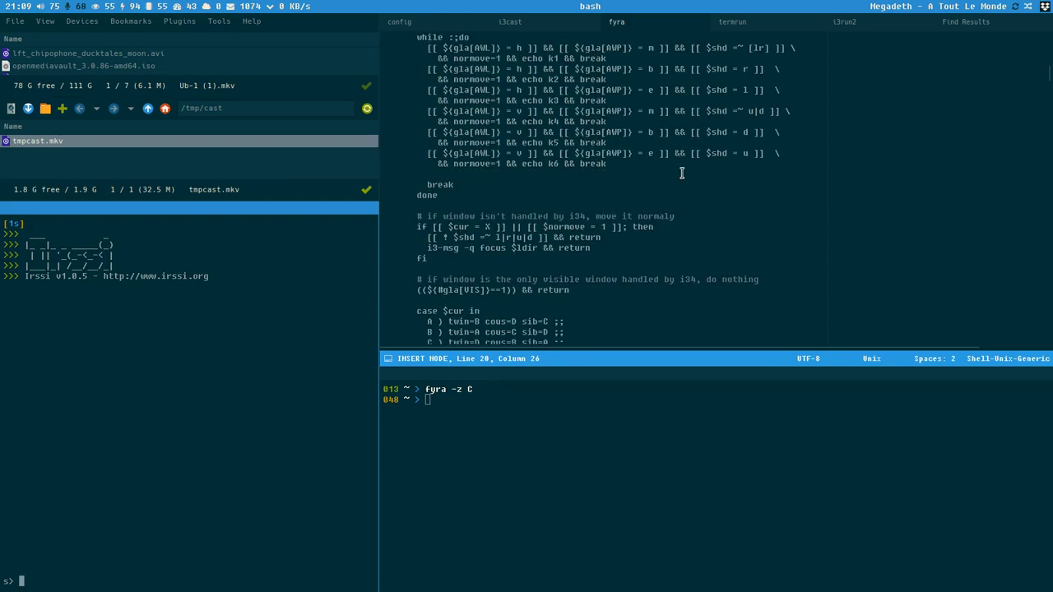
scroll(669, 201, up, 5)
scroll(669, 201, up, 15)
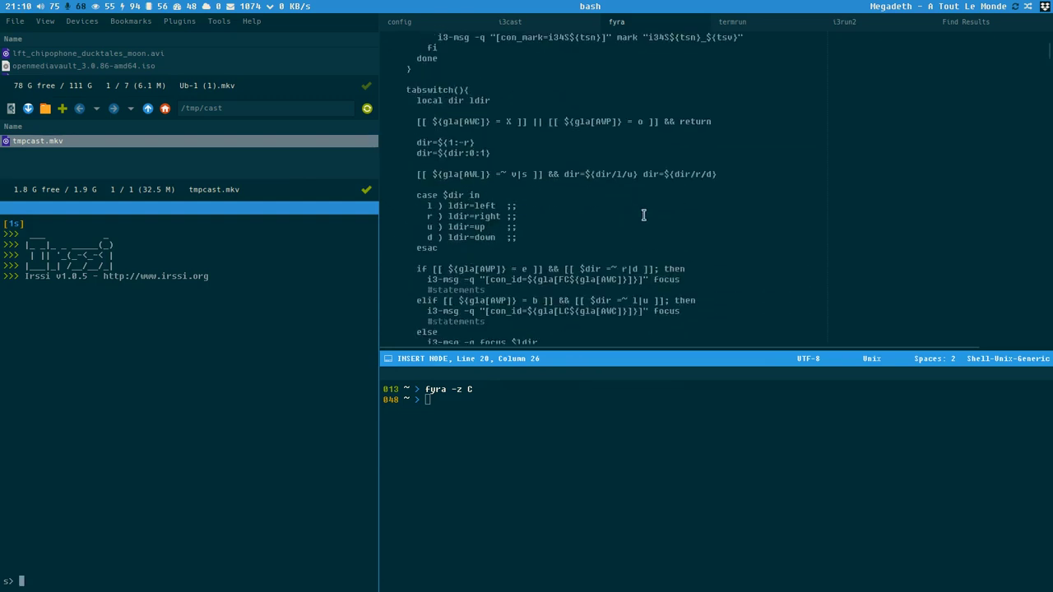
scroll(639, 206, up, 4)
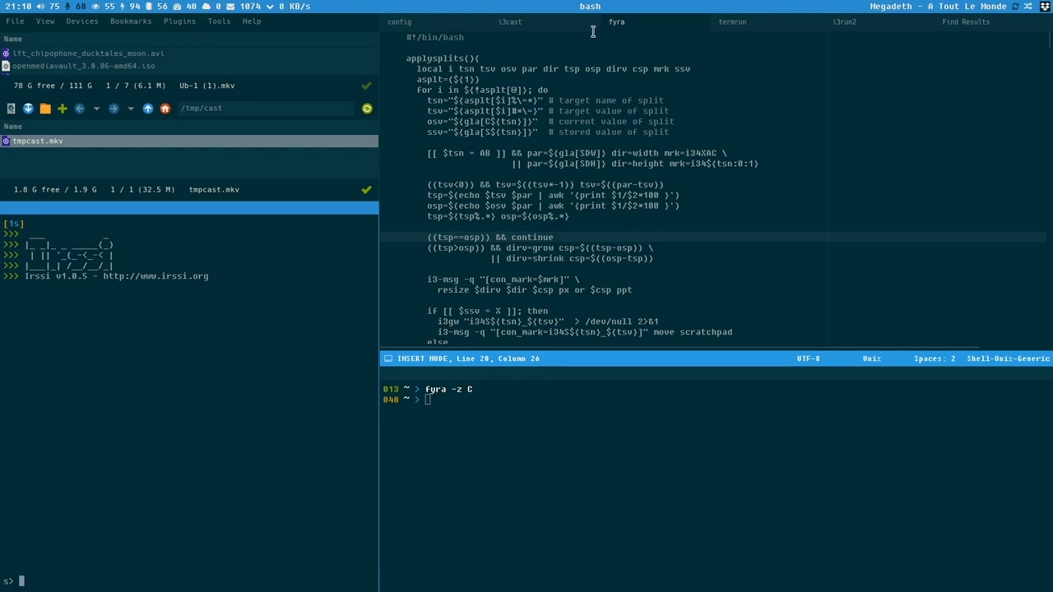
Open the i3 config file at its automatic execution section, and highlight the fyra -l line and its AB value -290
click(409, 26)
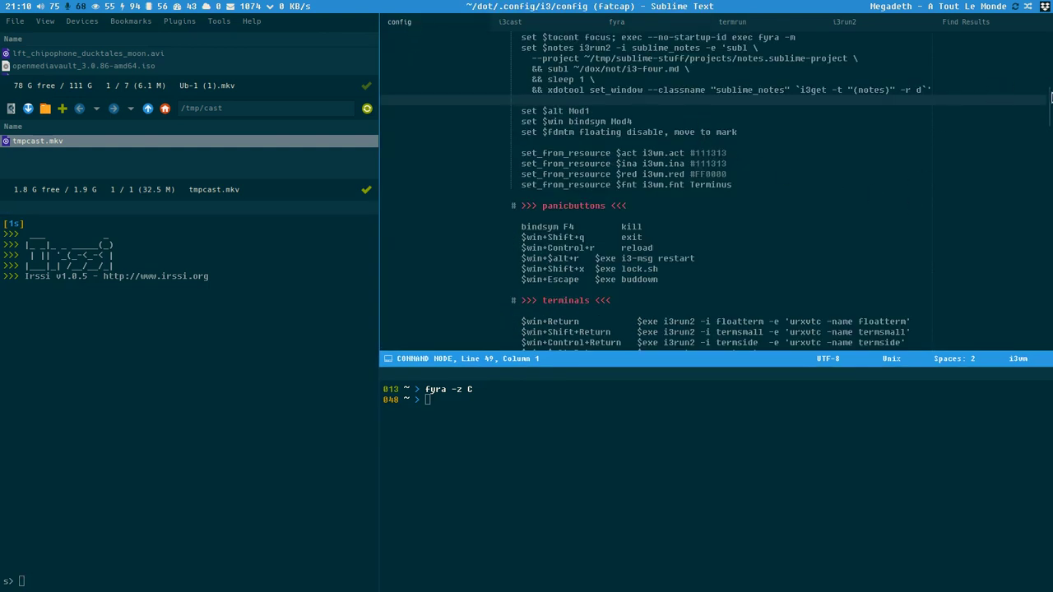
drag(1050, 112, 1050, 263)
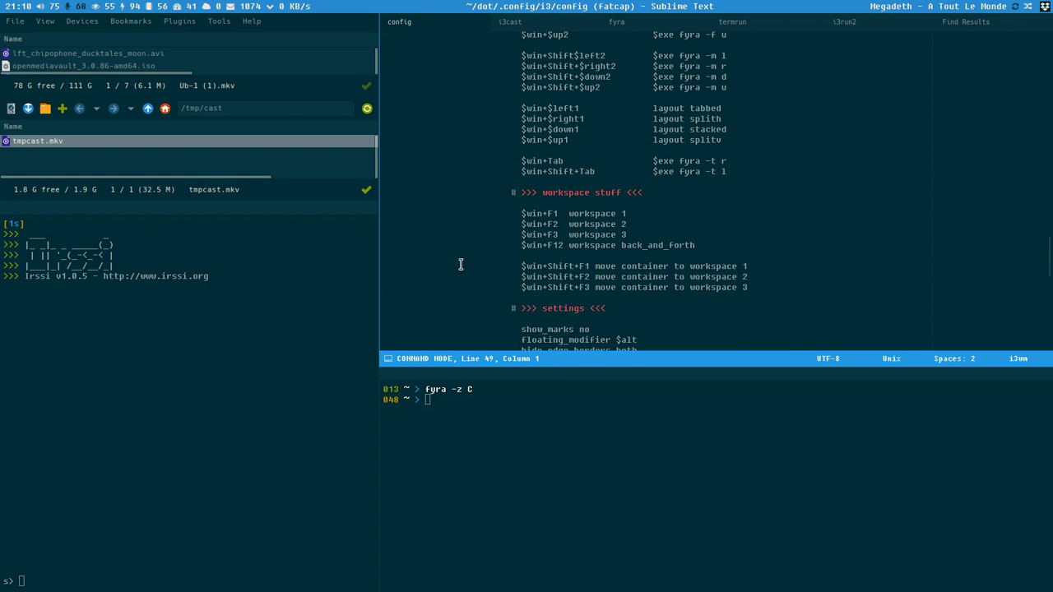
drag(1049, 263, 1050, 343)
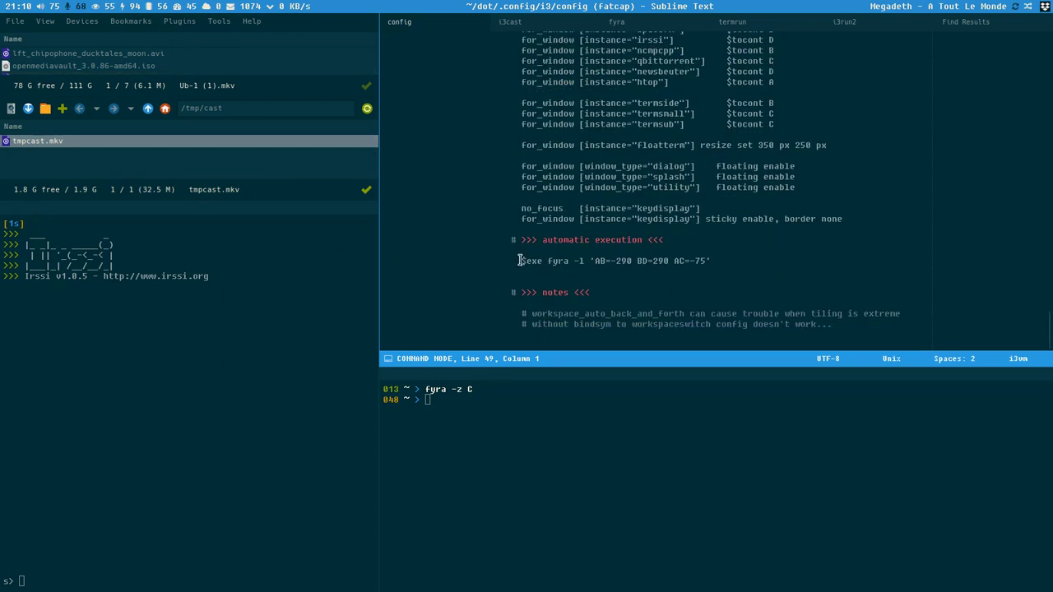
drag(521, 260, 721, 259)
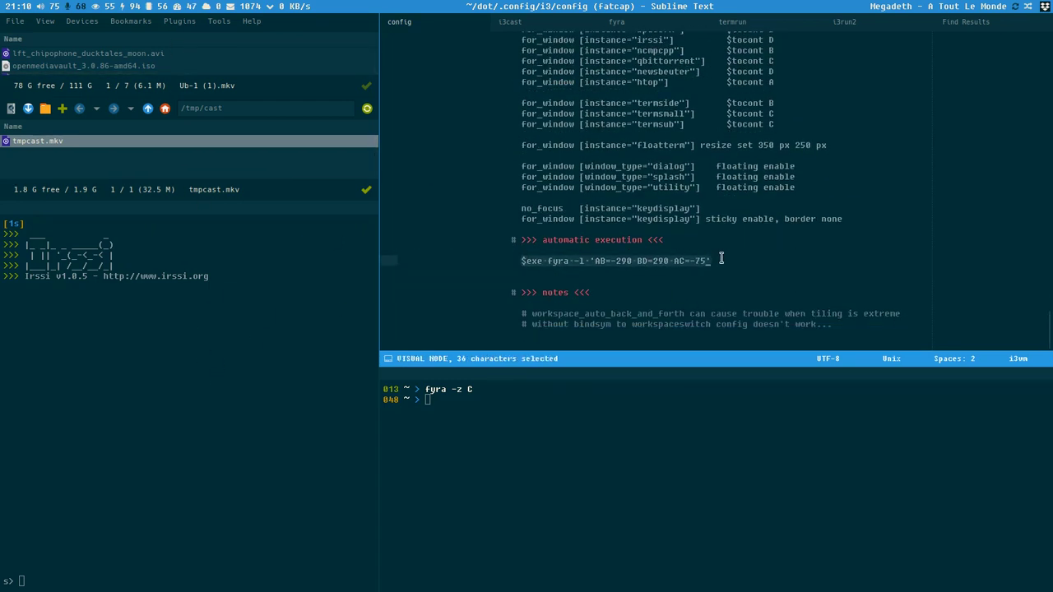
click(611, 263)
drag(611, 263, 631, 261)
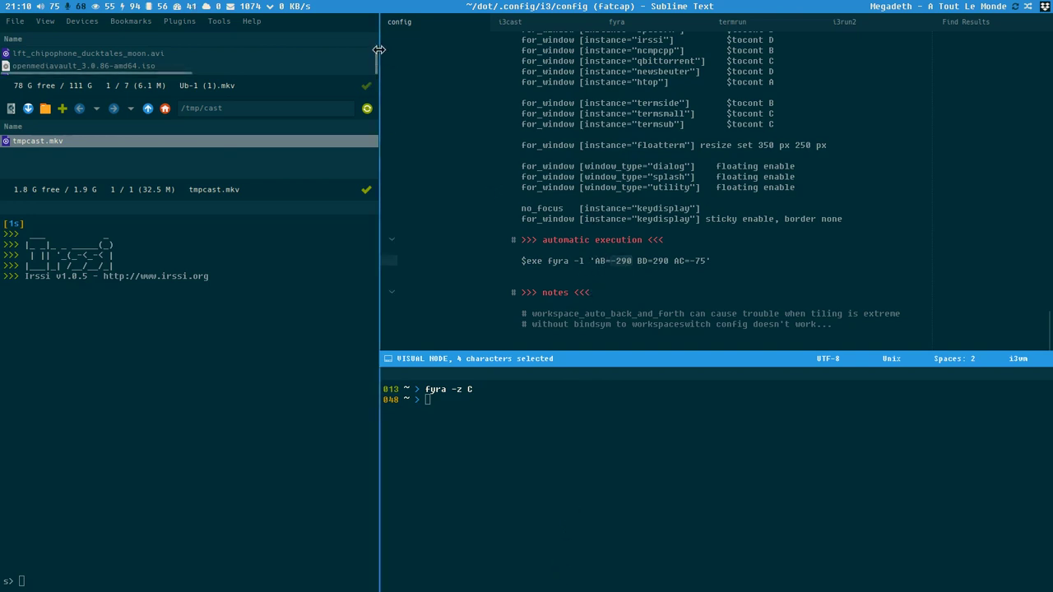
Widen and narrow the file manager and irssi column repeatedly, leaving it at about a fifth of the screen width
drag(378, 49, 568, 41)
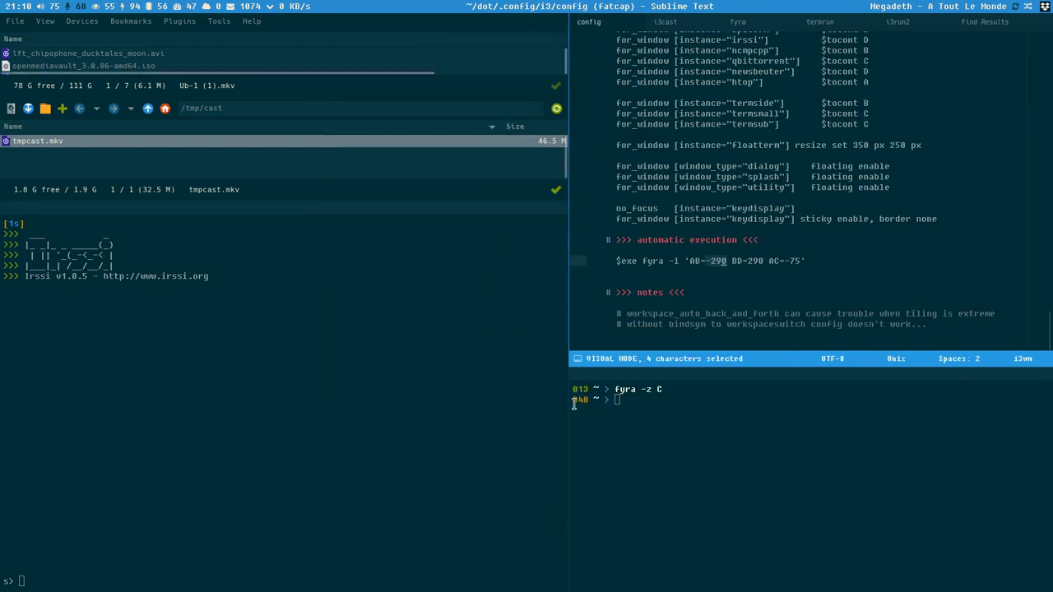
drag(568, 72, 326, 72)
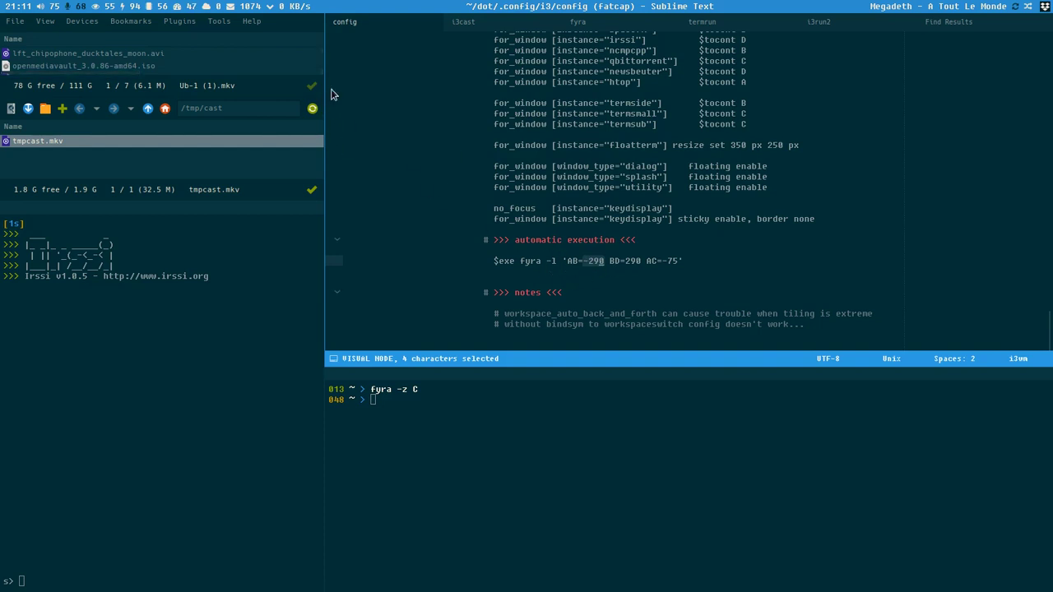
drag(325, 94, 832, 115)
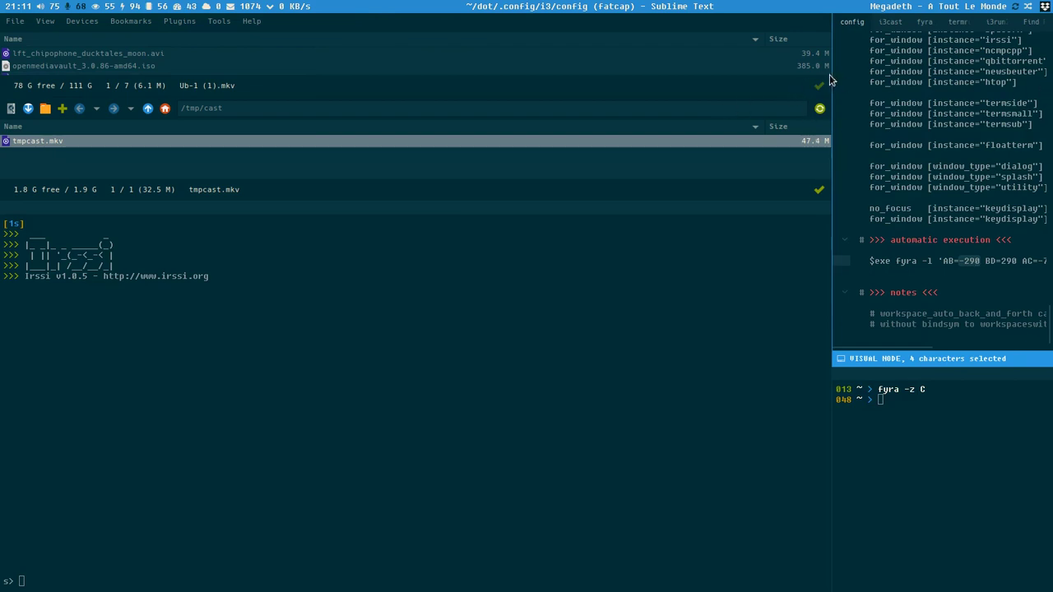
drag(829, 80, 418, 92)
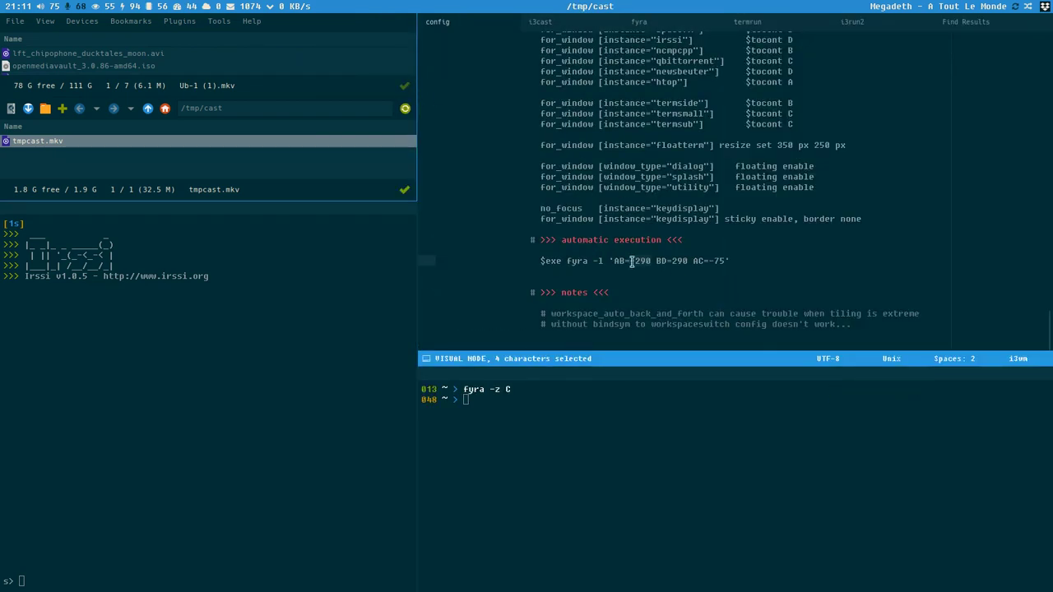
drag(414, 88, 195, 80)
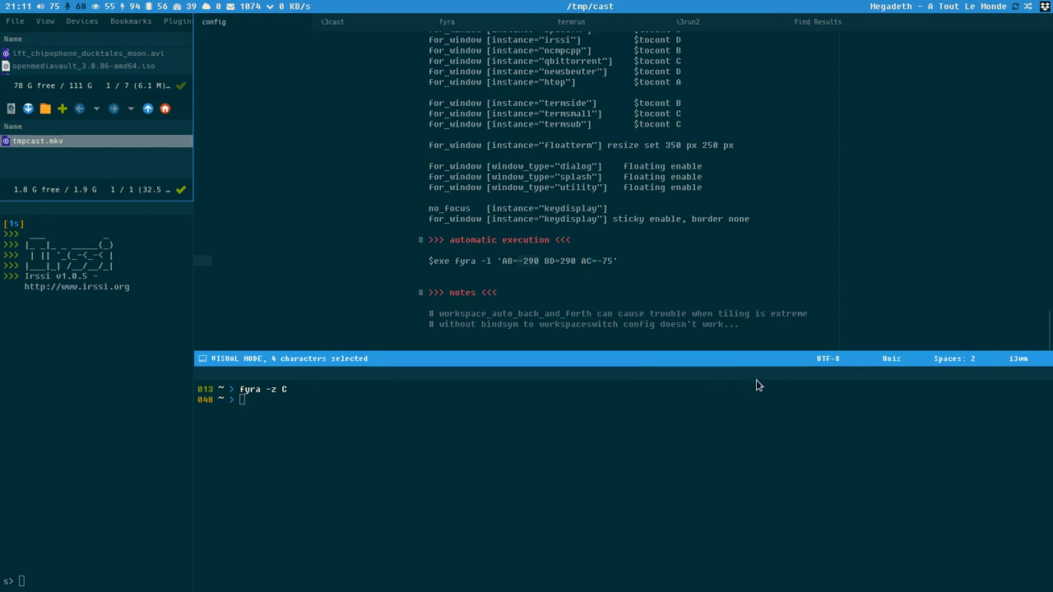
Enlarge the editor above the small terminal to about three quarters of the screen height, and stretch the file manager until irssi is a short strip
drag(714, 367, 712, 191)
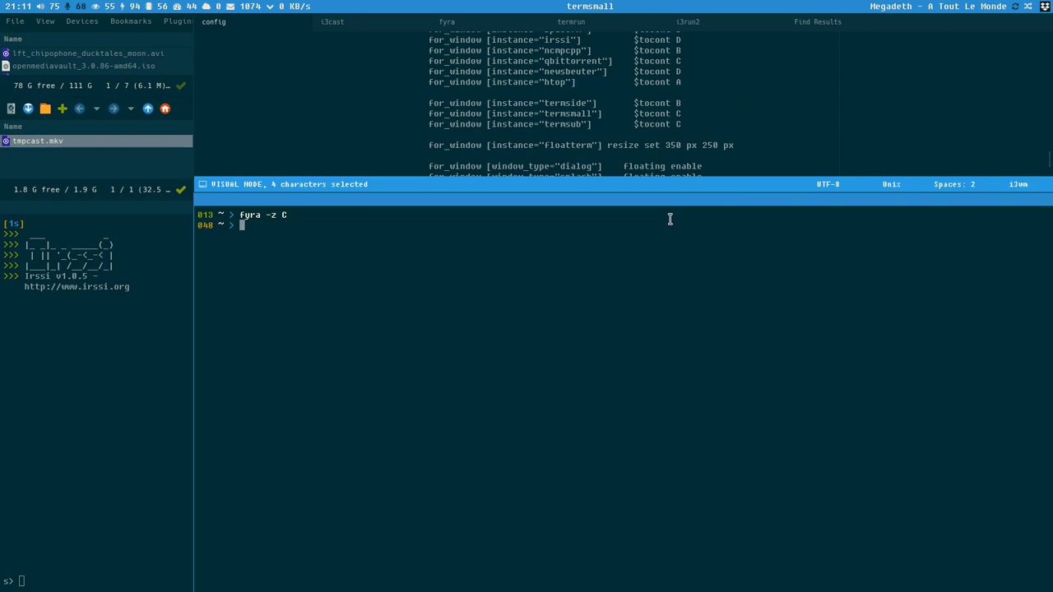
drag(672, 193, 679, 454)
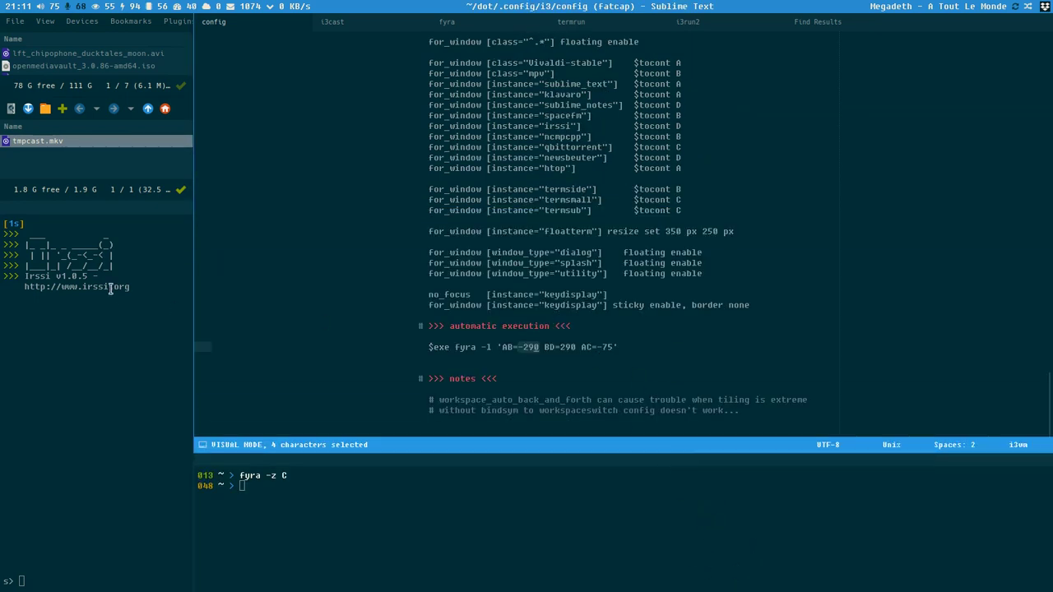
drag(92, 201, 88, 529)
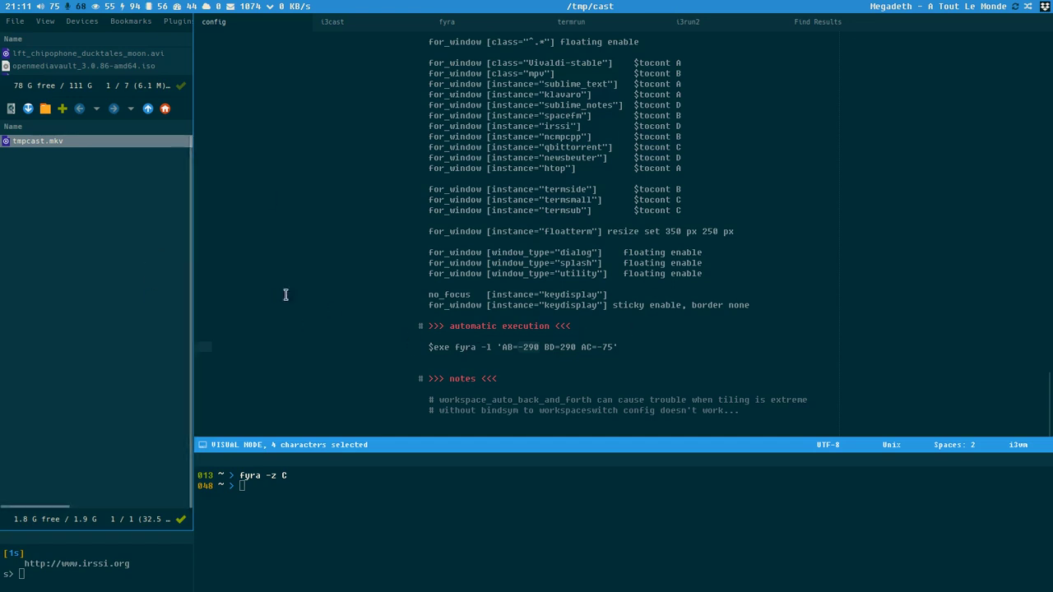
Place the cursor at the end of the fyra -l line, and toggle the column beside the editor off and on again
click(618, 347)
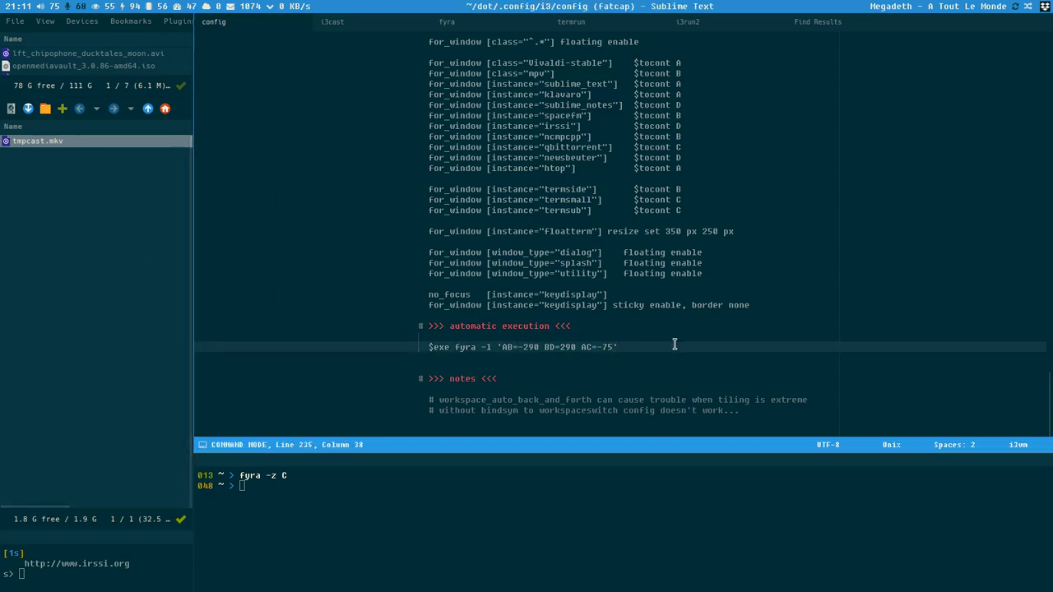
key(super+b)
key(super+a)
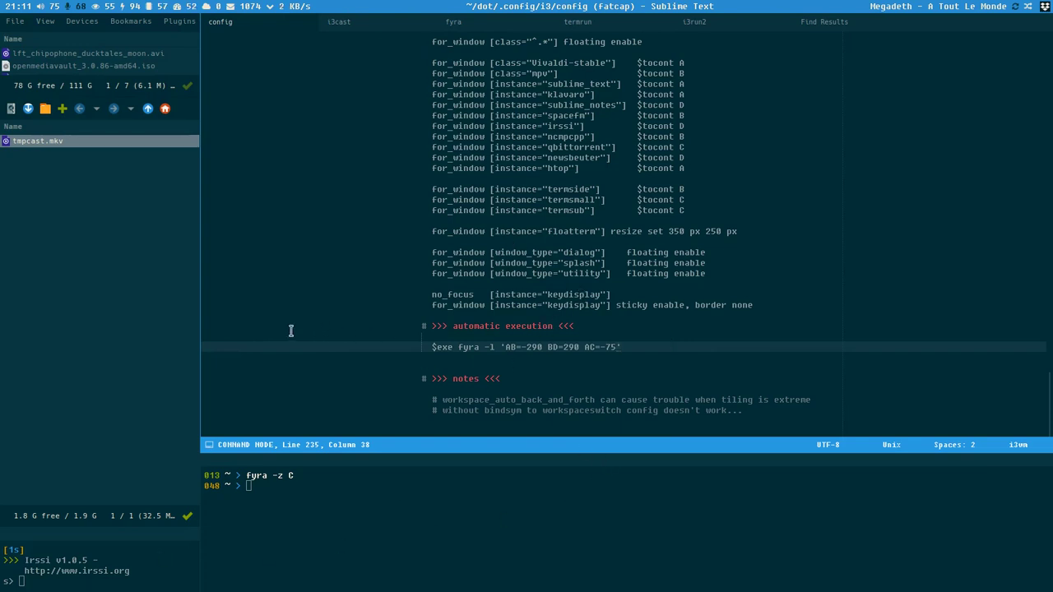
Focus the file manager, cycle through the windows of its container back to the file manager, and focus irssi
click(111, 316)
key(super+Tab)
key(super+Tab)
key(super+Tab)
key(super+Tab)
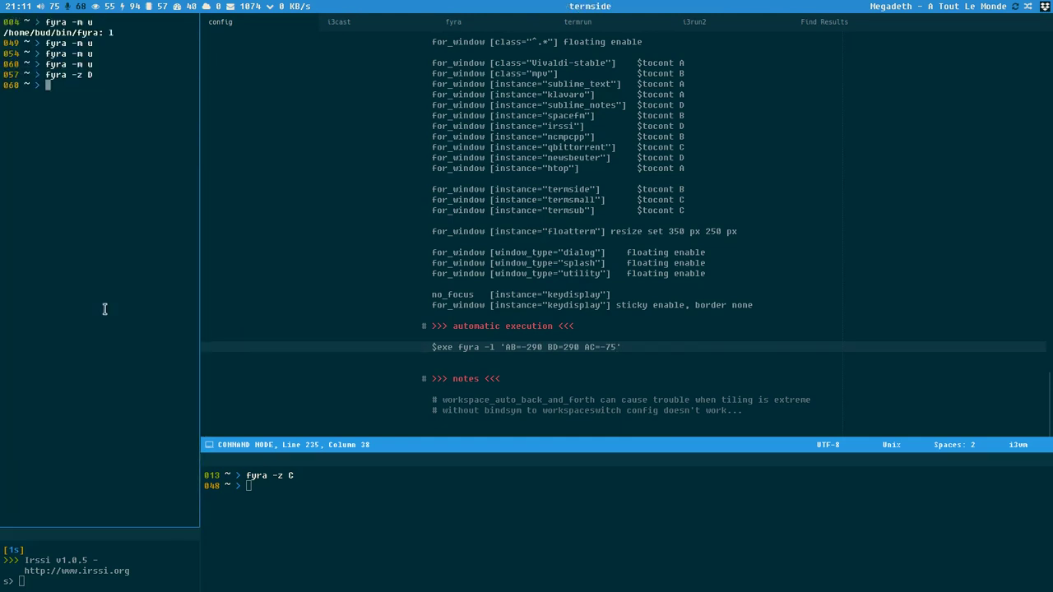
click(140, 578)
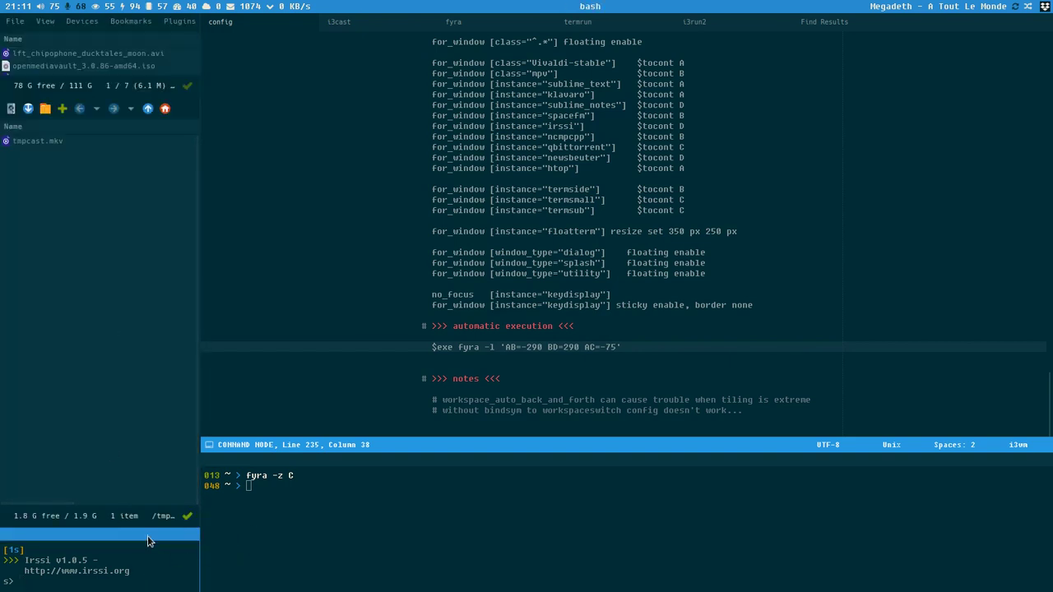
Raise the split between the file manager and irssi, and lower it again to about two thirds of the screen height
drag(102, 526, 112, 234)
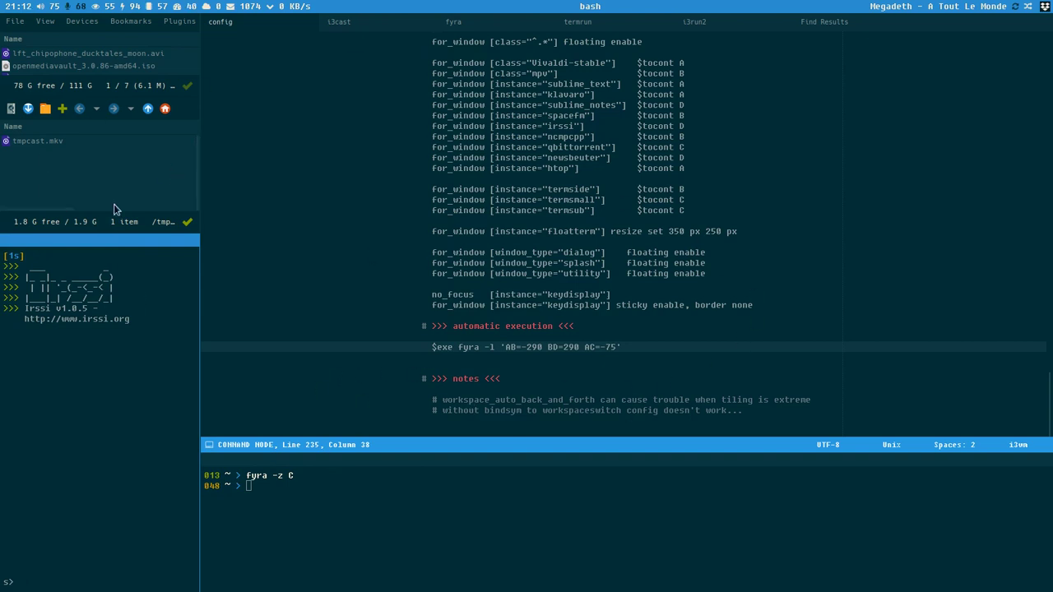
click(92, 177)
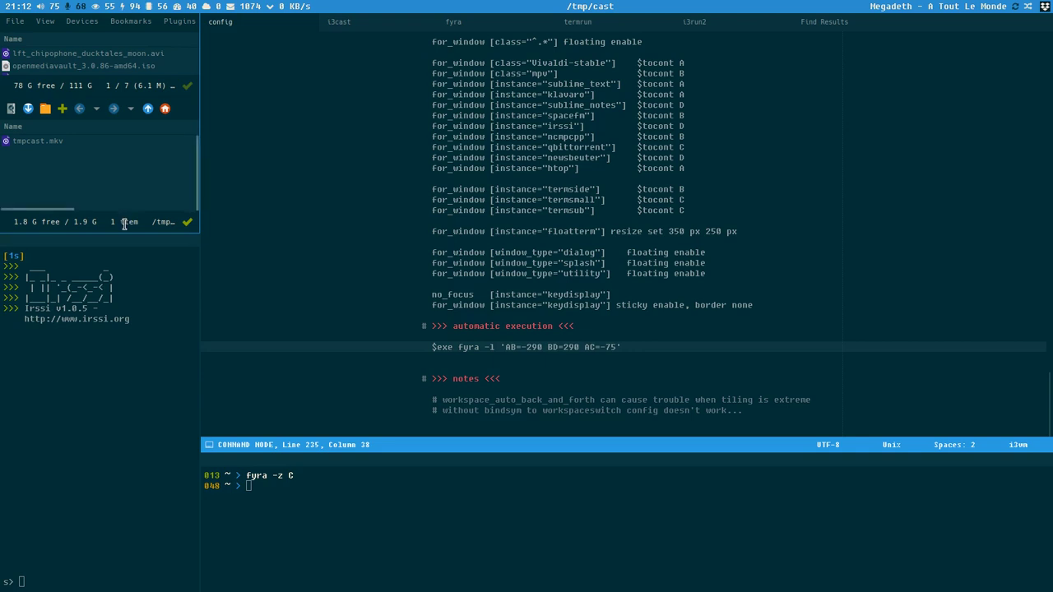
drag(124, 233, 126, 391)
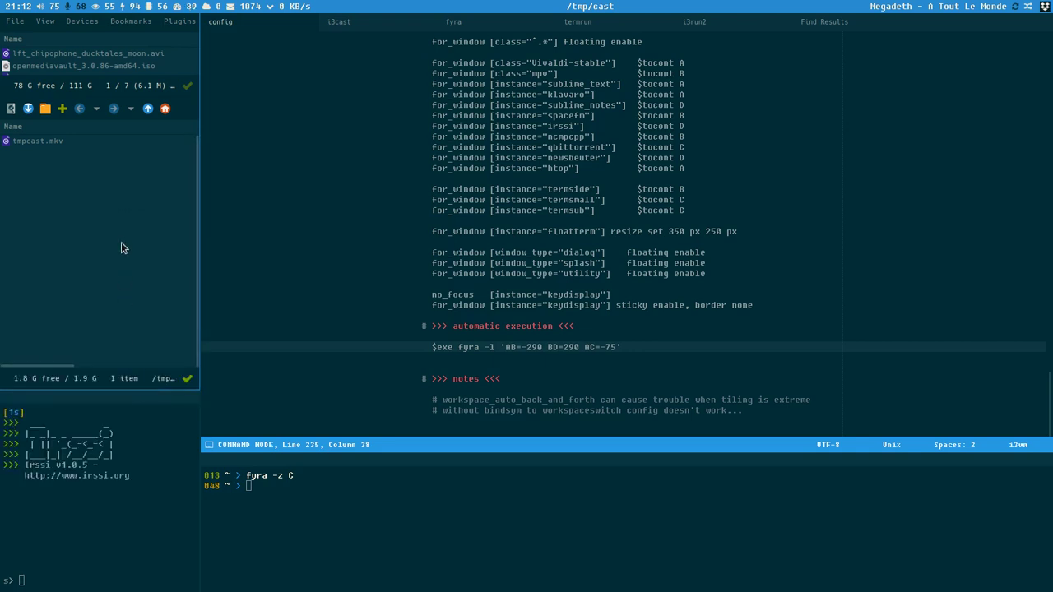
Show the side terminal above the file manager, and bring the window rules section of the i3 config into view
key(super+e)
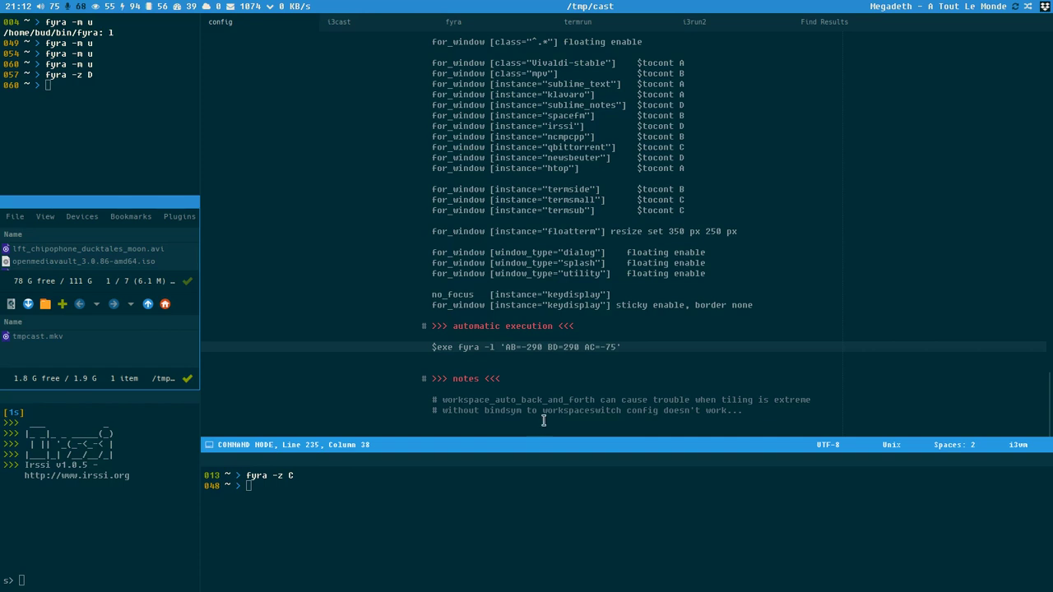
scroll(786, 313, up, 2)
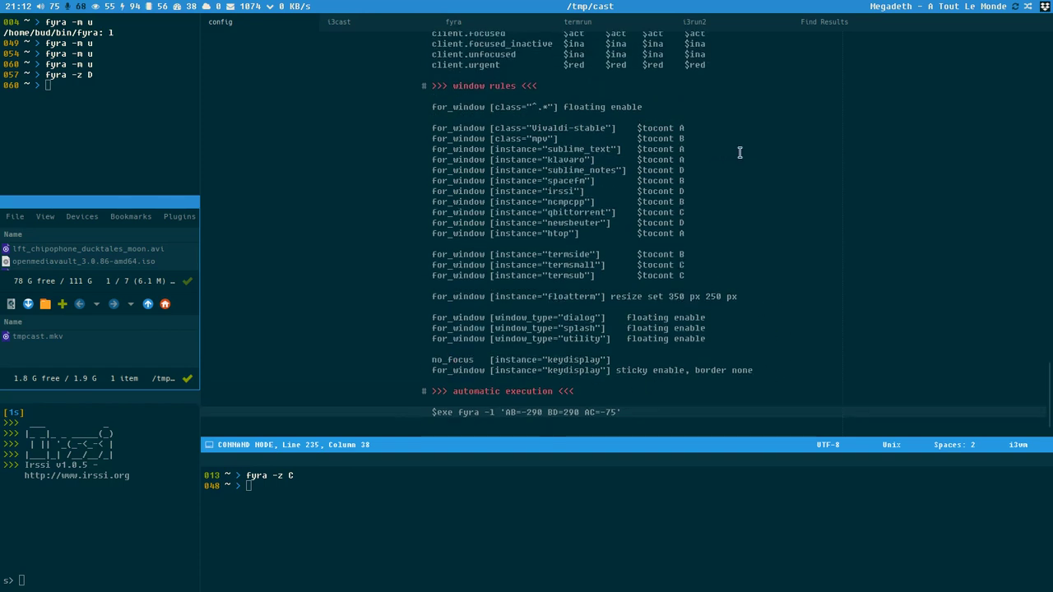
scroll(717, 206, up, 5)
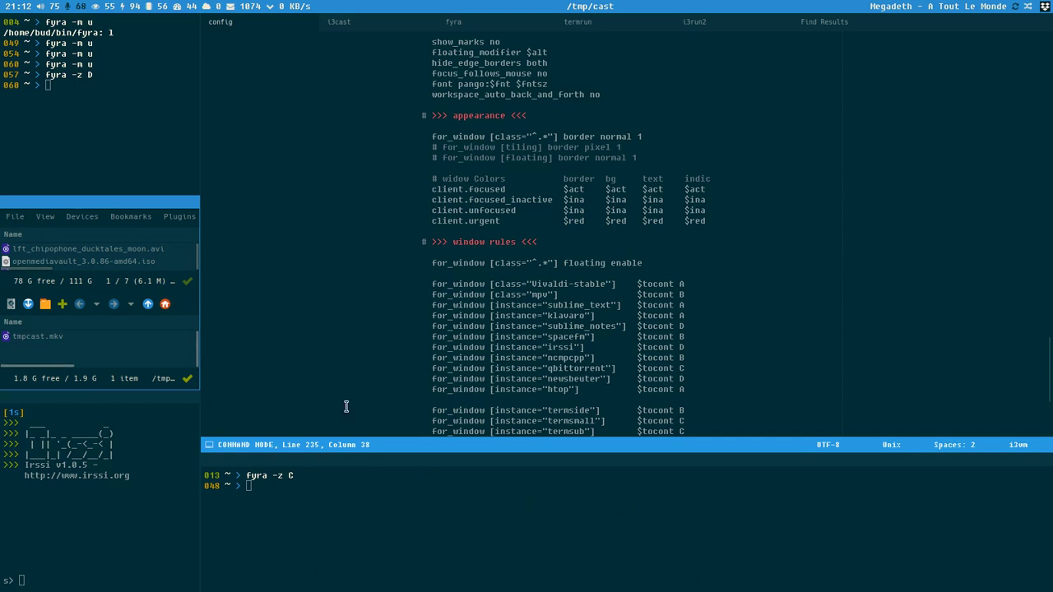
Run fyra -a twice in the small terminal below the editor to float its window and tile it again
click(416, 535)
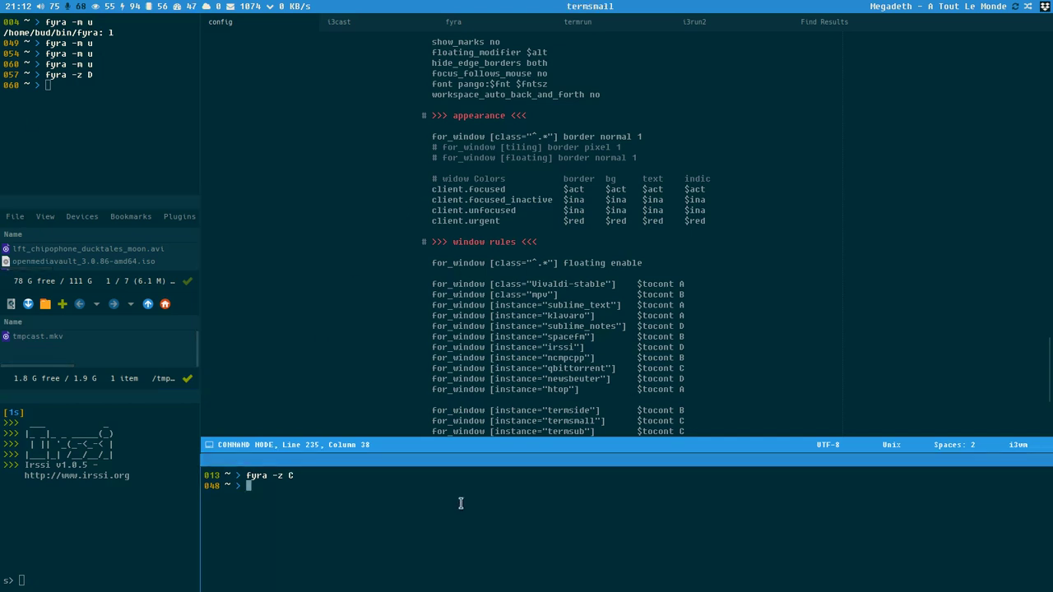
text(fyra -a)
key(Return)
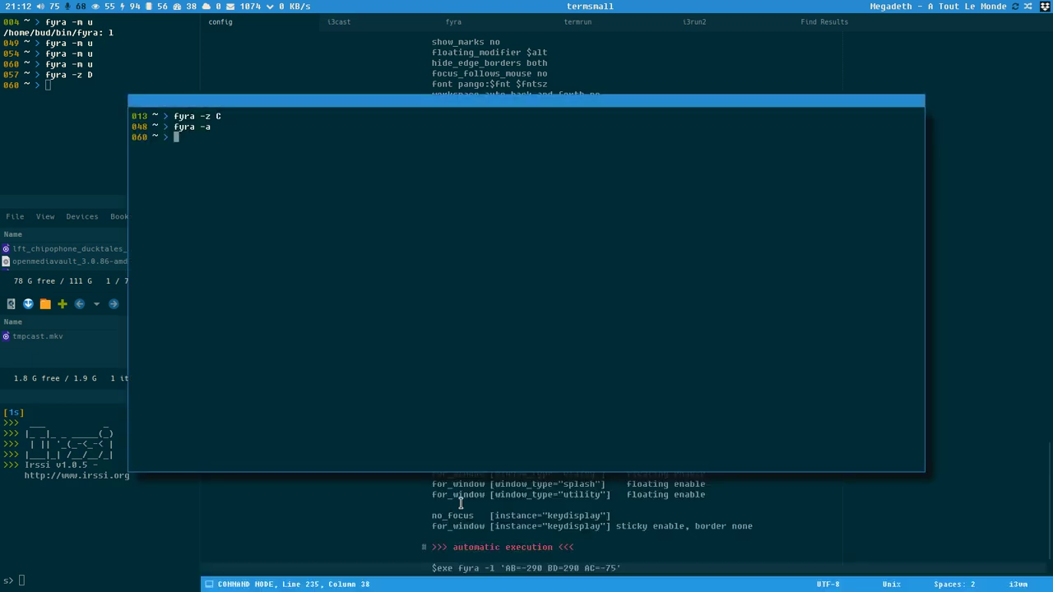
key(Up)
key(Return)
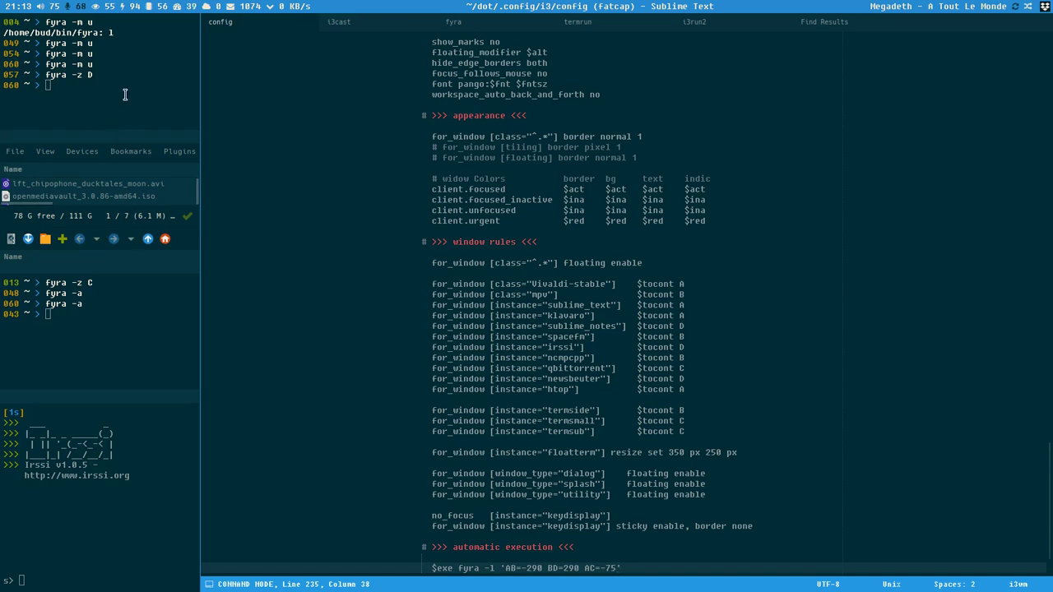
Focus the small terminal, float it again with fyra -a, and dismiss it from the screen
click(92, 344)
key(Up)
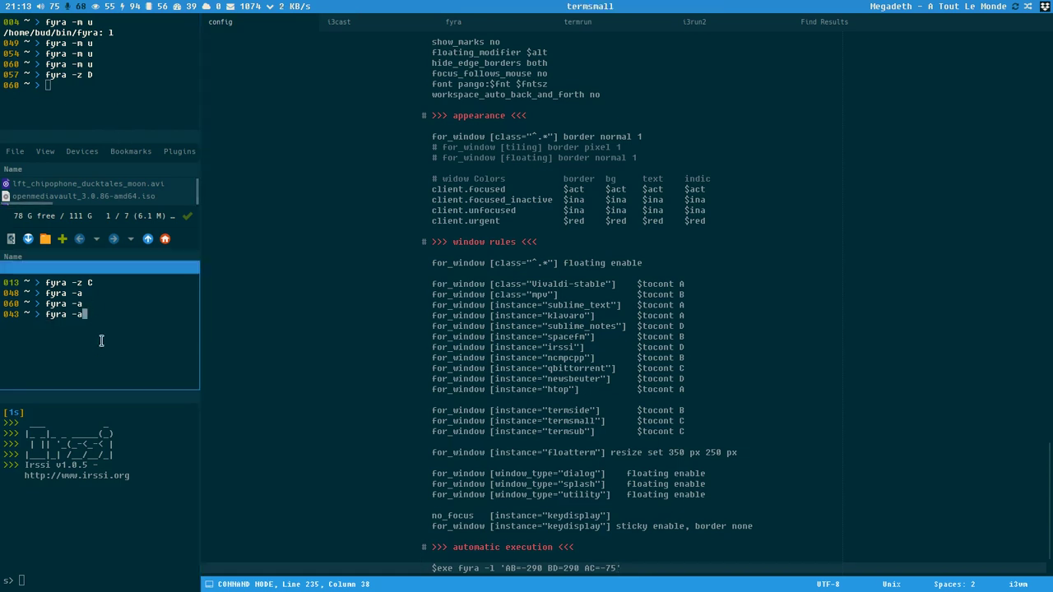
key(Return)
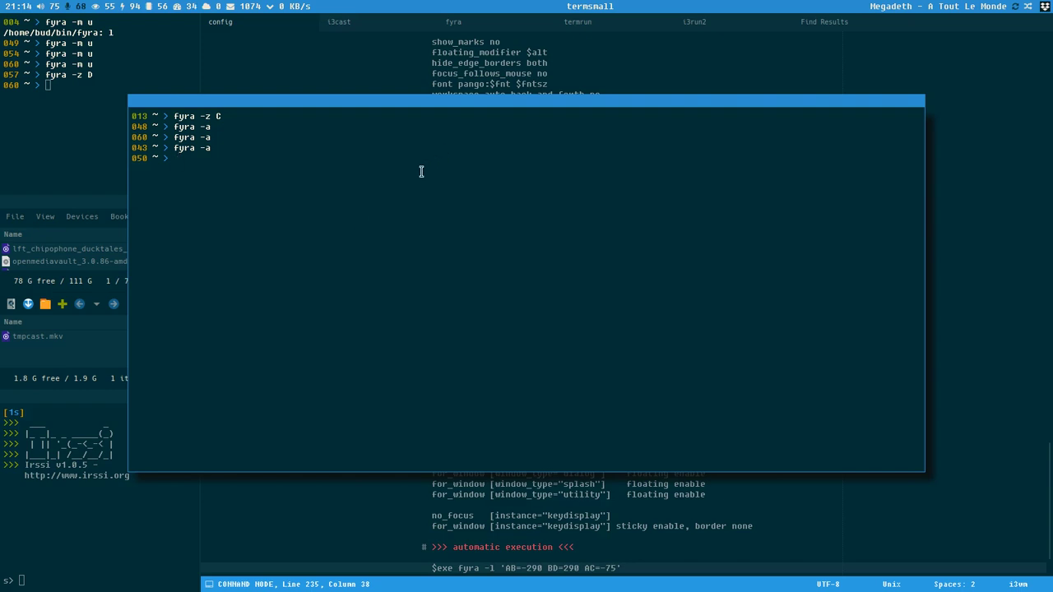
key(super+q)
Open the fyra script and then the i3run2 script, and look through its comments, option parsing and window variables
click(482, 27)
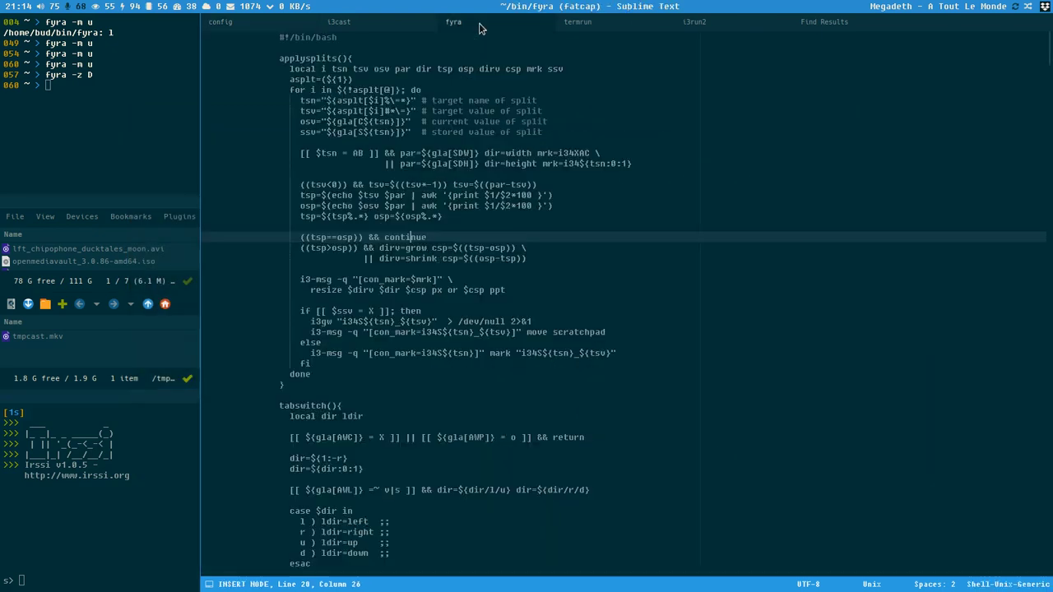
click(703, 23)
scroll(658, 181, down, 5)
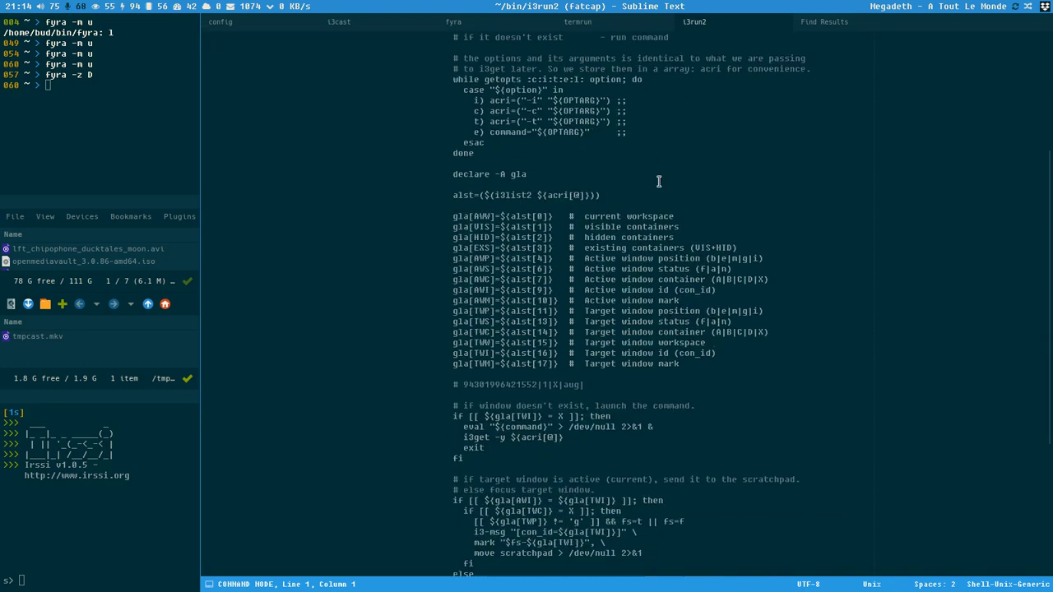
scroll(658, 189, down, 8)
scroll(642, 370, up, 6)
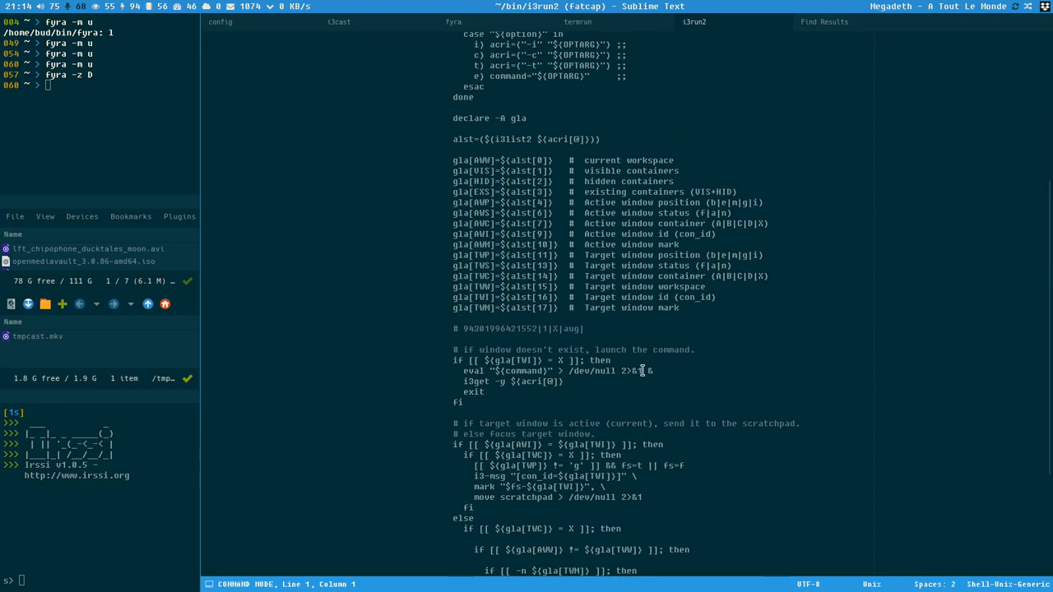
scroll(706, 390, up, 5)
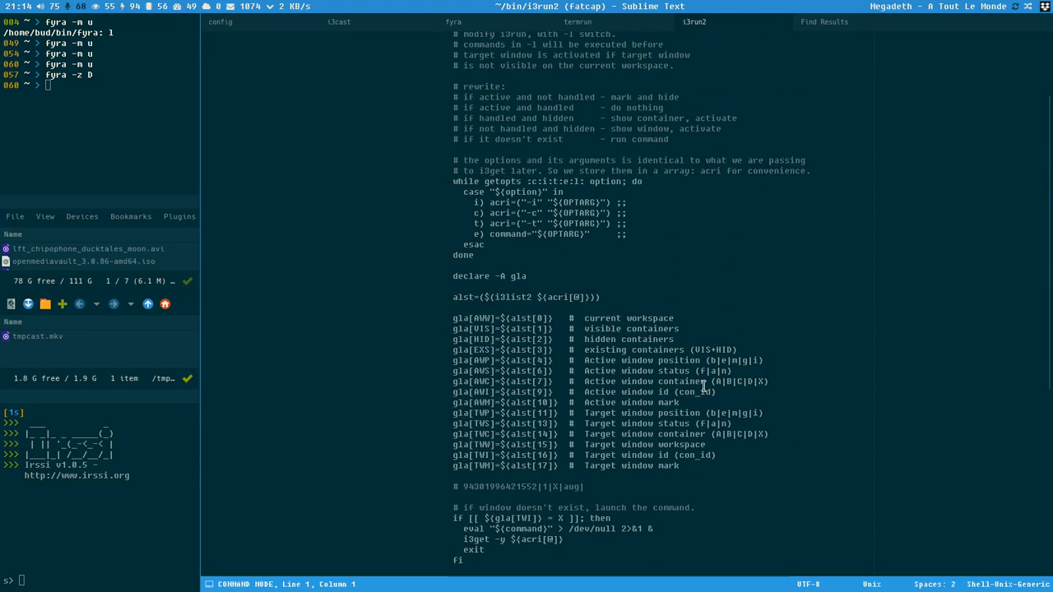
scroll(703, 382, up, 4)
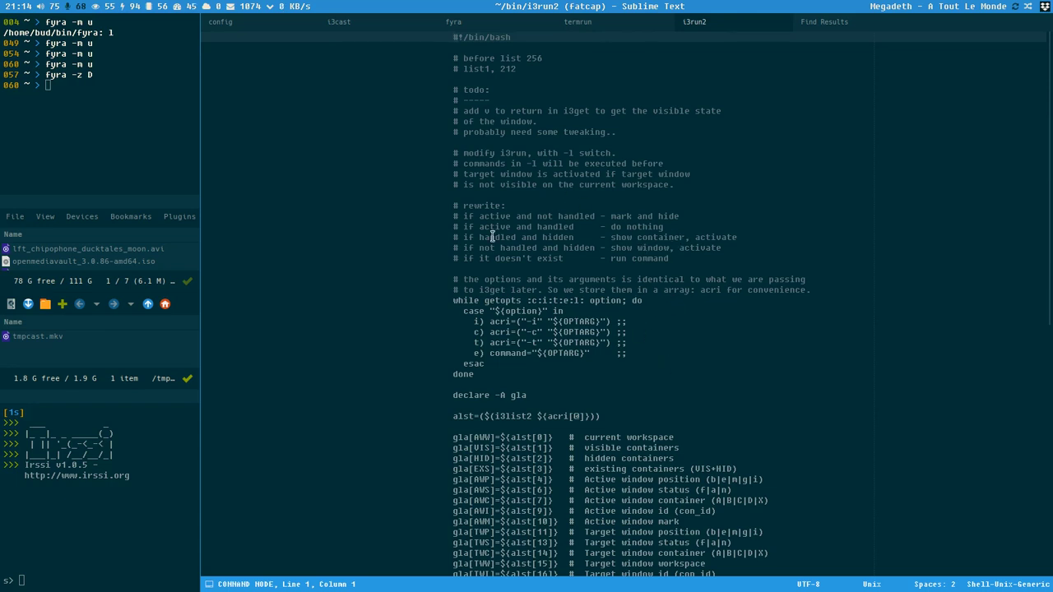
Run i3get and then i3list2 in the side terminal above the file manager
click(101, 131)
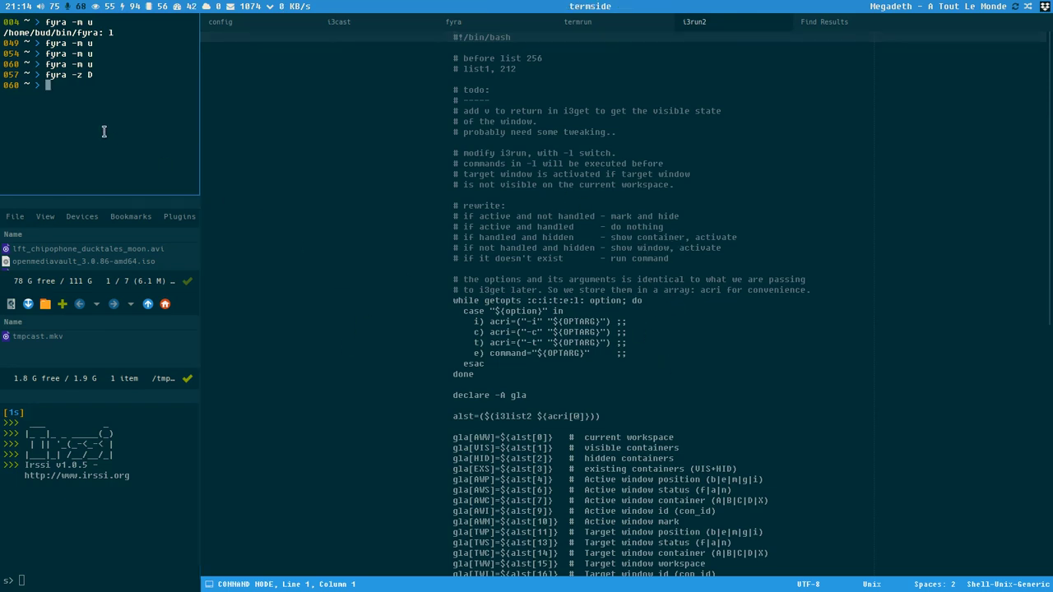
text(i3get\)
key(BackSpace)
key(Return)
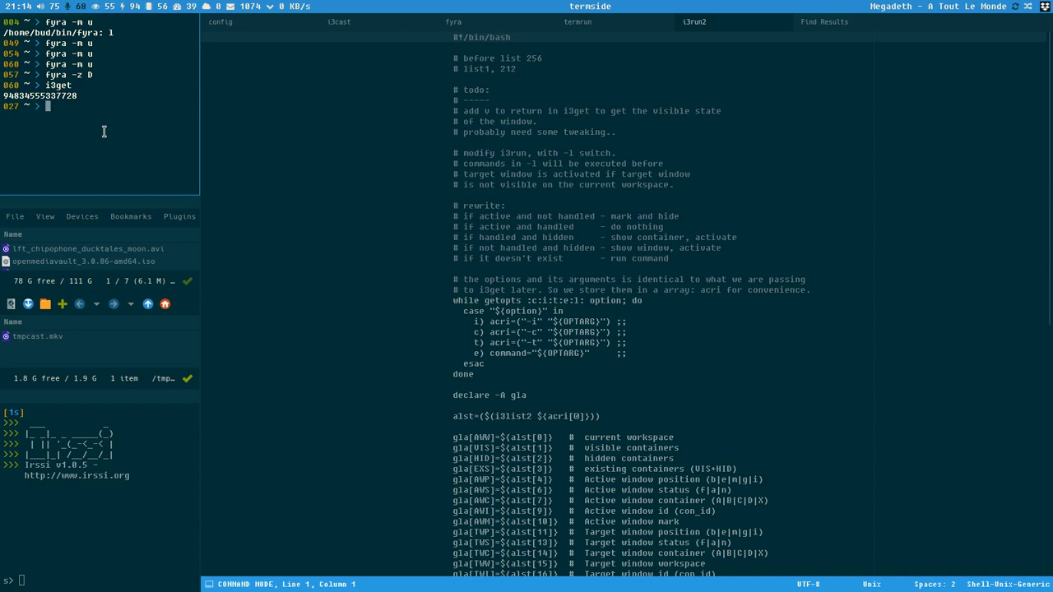
text(i3list2)
key(Return)
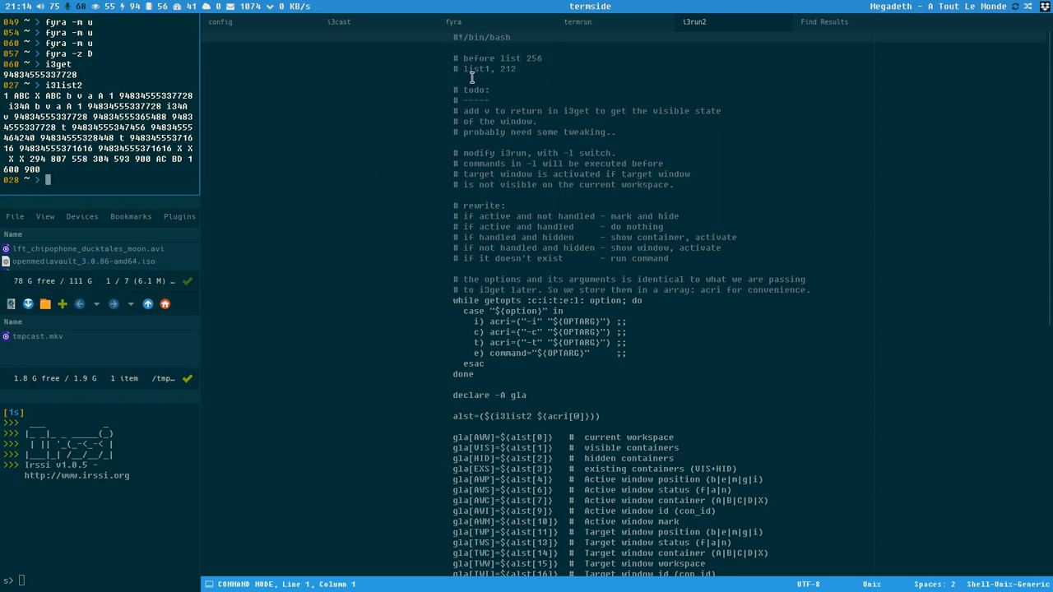
Display the fyra script, highlight the i3list2 command and its output in the side terminal, and clear the selection
click(482, 28)
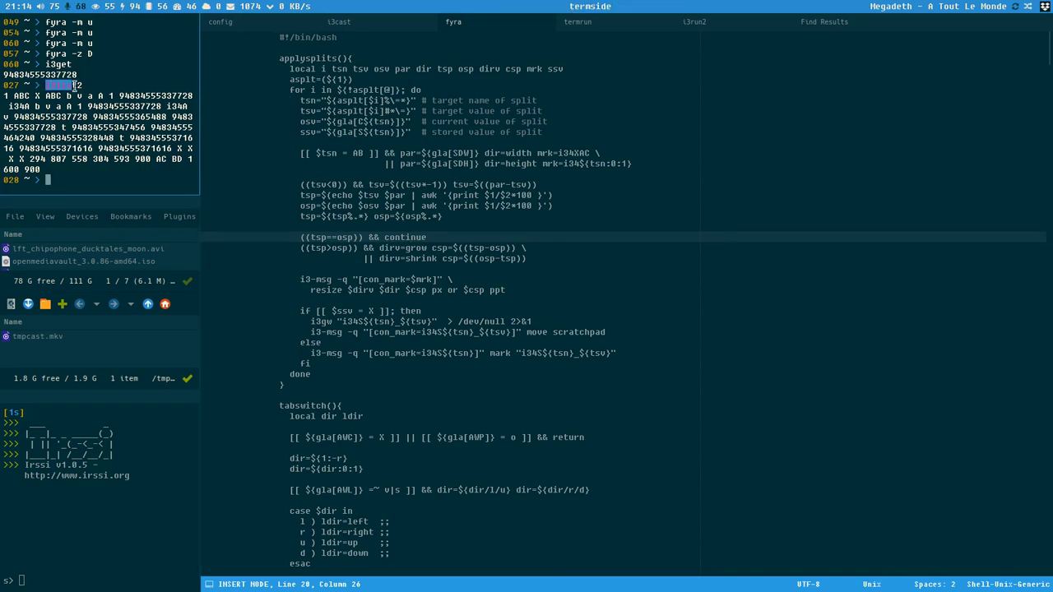
drag(47, 85, 194, 86)
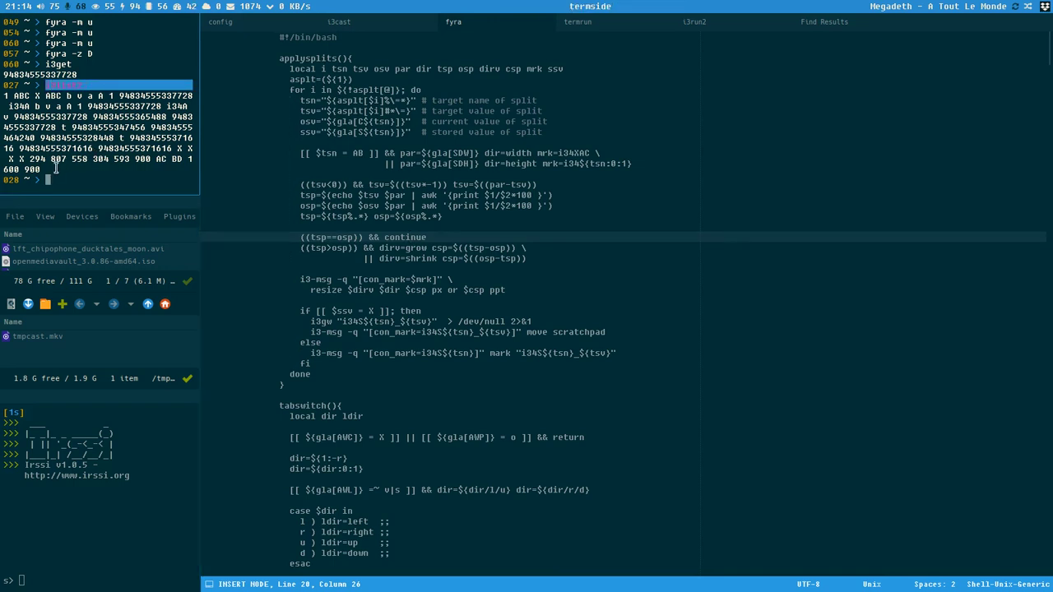
drag(55, 168, 1, 95)
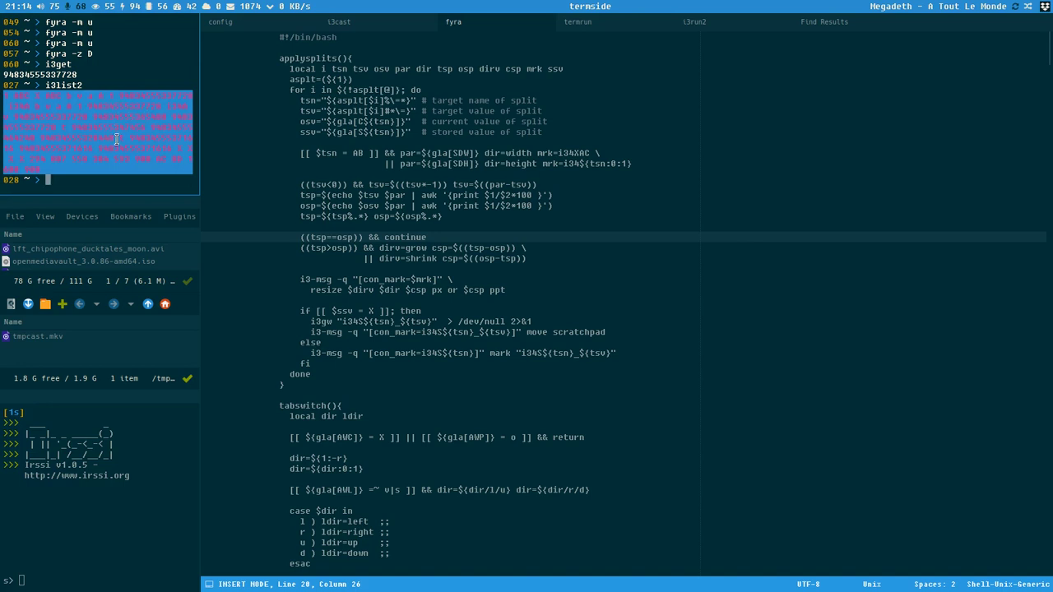
click(26, 103)
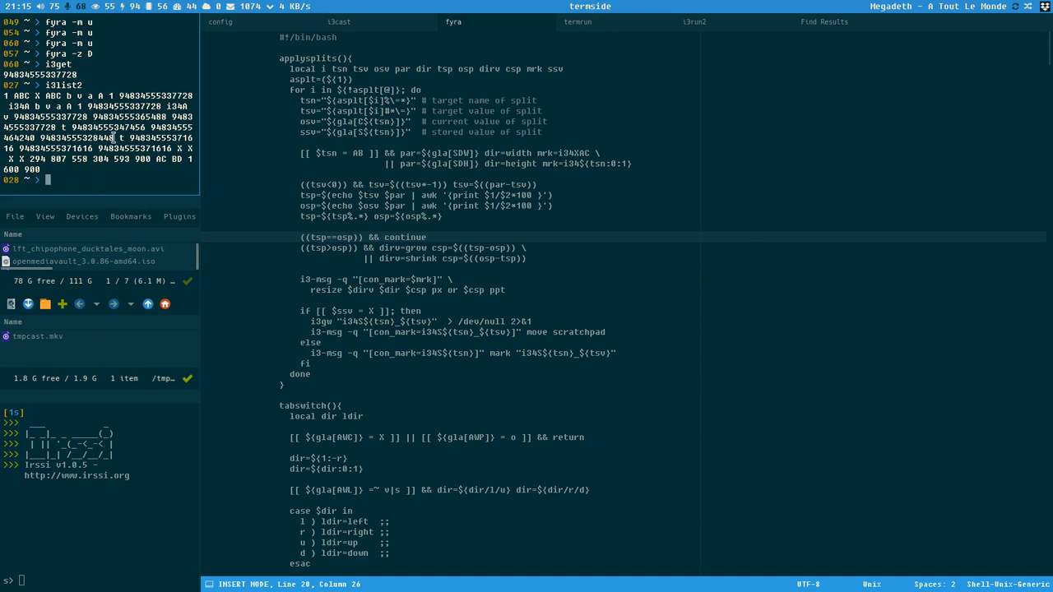
Move the focus between the side terminal and the file manager, and place the cursor on the osv line of the fyra script
scroll(116, 245, up, 5)
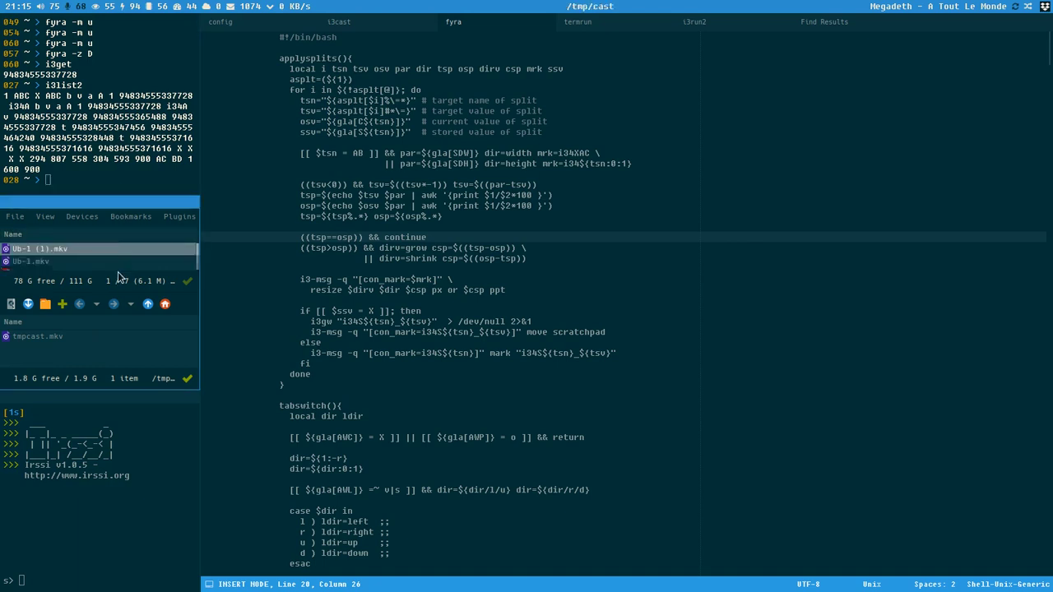
click(121, 119)
click(123, 334)
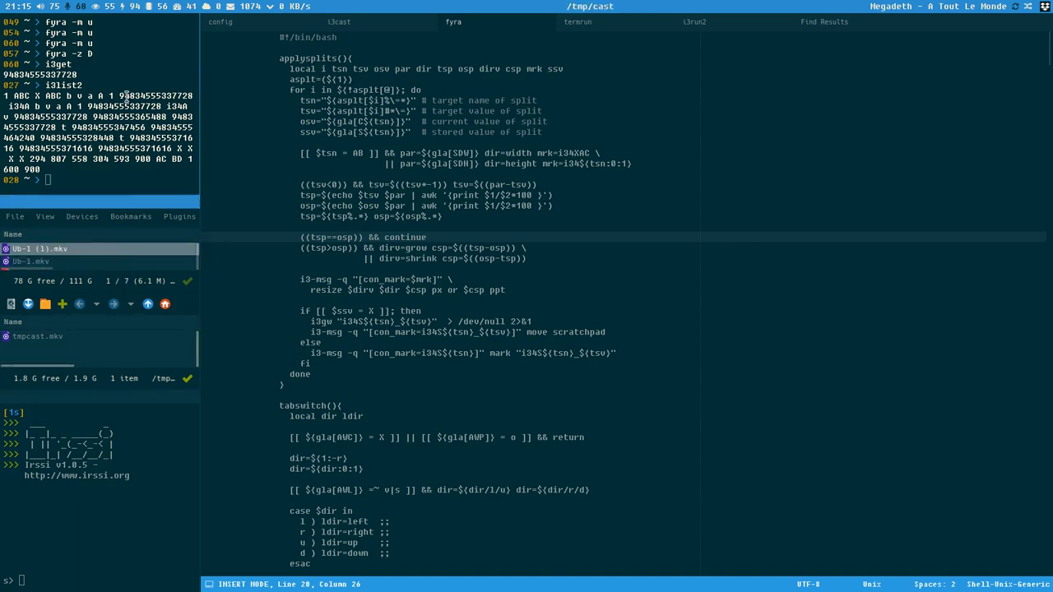
click(394, 124)
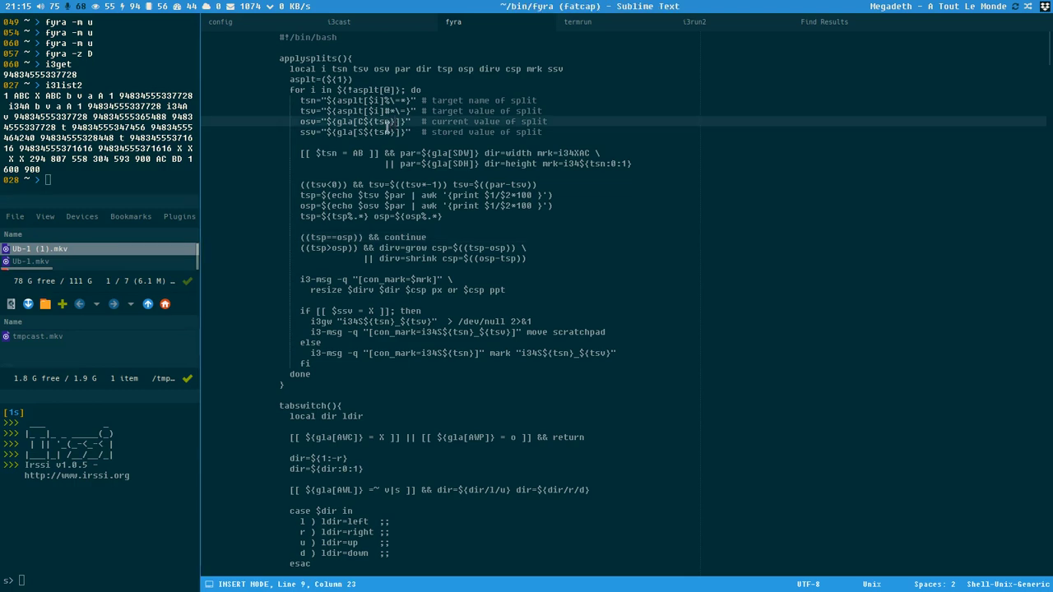
Cycle through the windows of the editor's container to the browser, and move the focus from the side terminal to the browser
key(super+Tab)
key(super+Tab)
key(super+Tab)
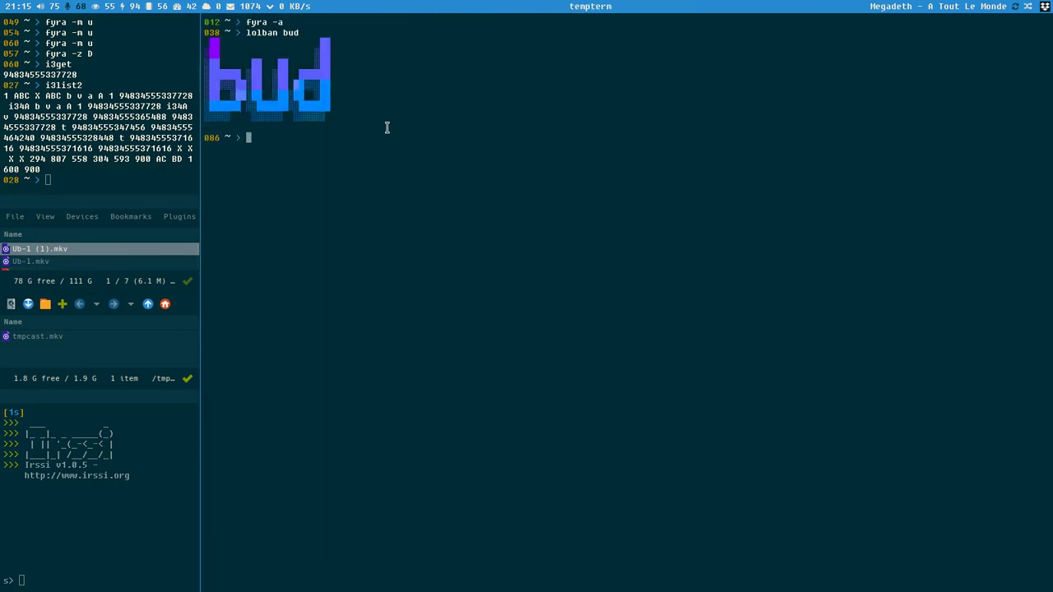
key(super+Tab)
key(super+Tab)
key(super+Tab)
key(super+Tab)
key(super+b)
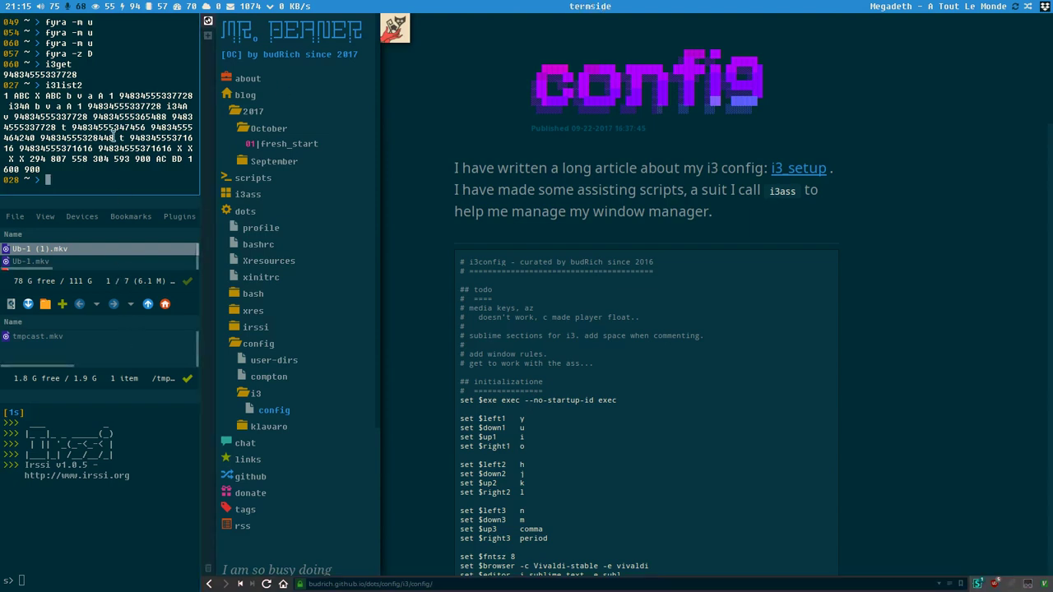
key(super+l)
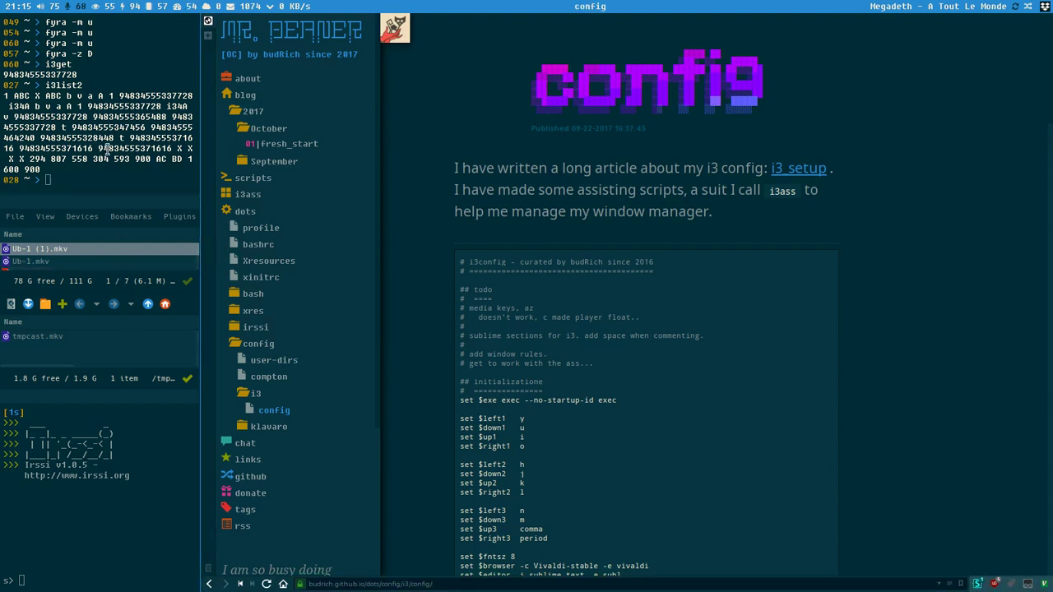
Focus irssi, and cycle the focus through the stacked side windows between irssi and the side terminal, ending on irssi
click(101, 475)
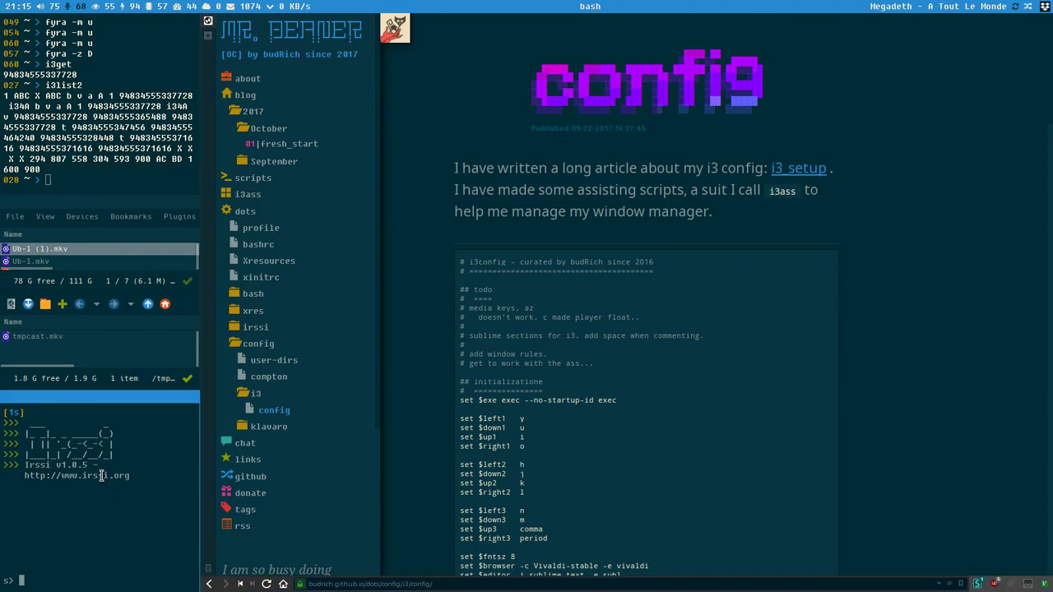
key(super+k)
key(super+k)
key(super+k)
key(super+k)
key(super+k)
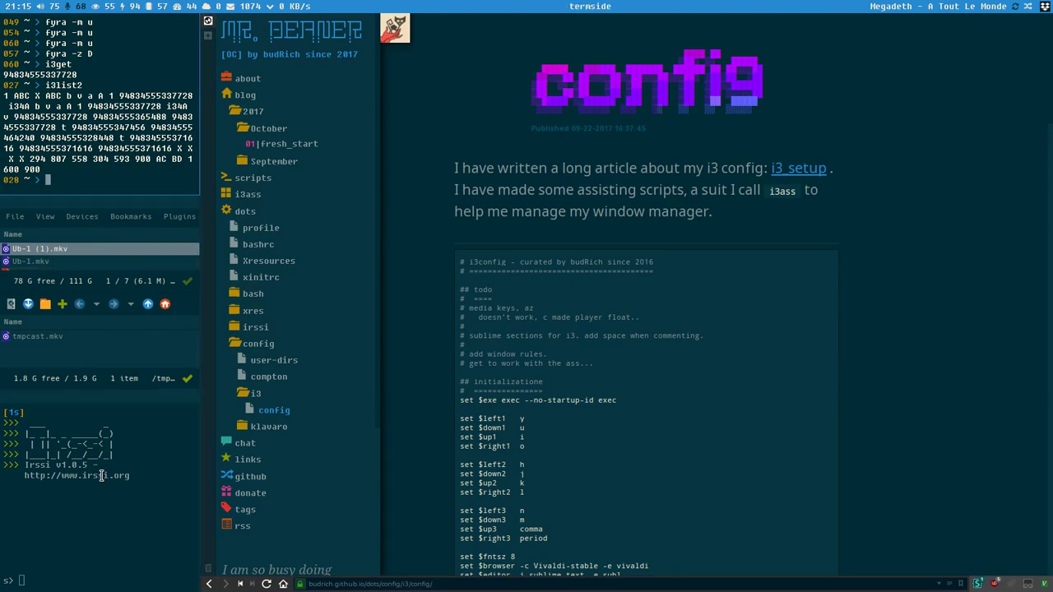
key(super+i)
key(super+i)
key(super+i)
key(super+i)
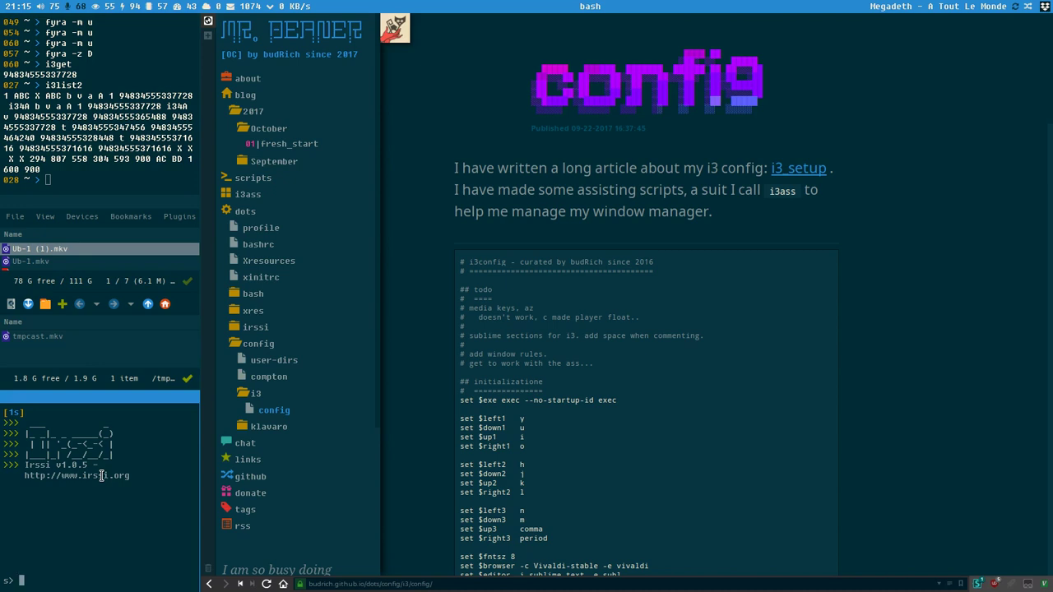
key(super+i)
key(super+i)
key(super+i)
key(super+i)
key(super+i)
key(super+i)
key(super+i)
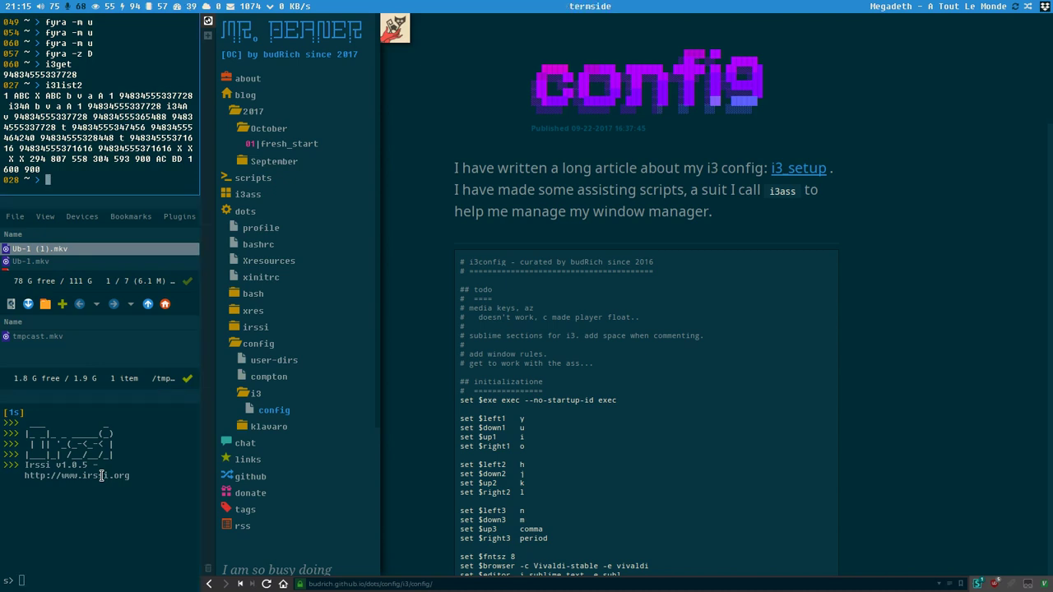
key(super+i)
key(super+i)
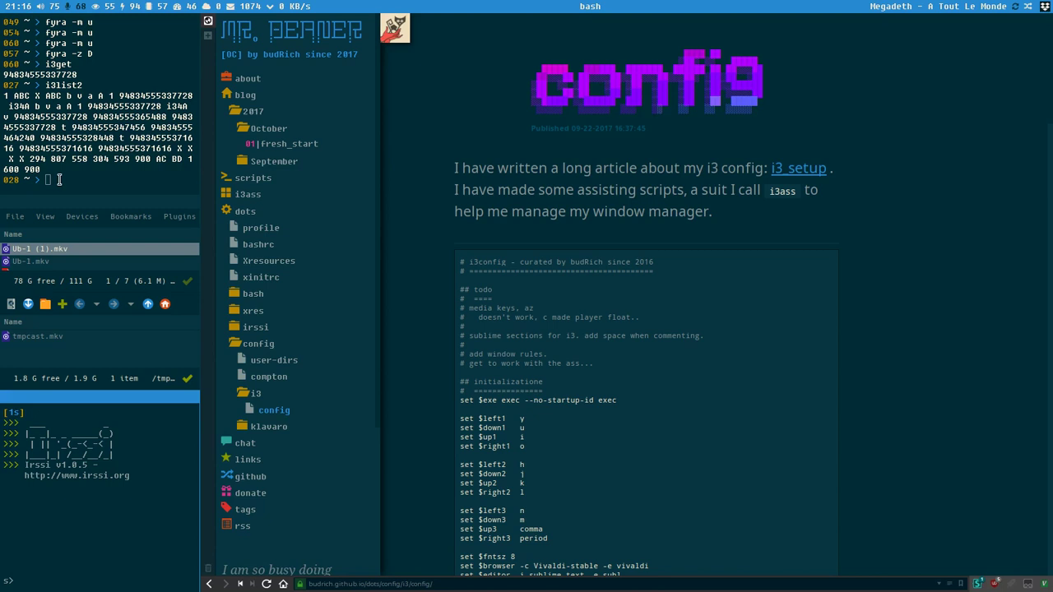
Focus the browser, hide the side column, and bring it back on the opposite side of the browser
click(708, 141)
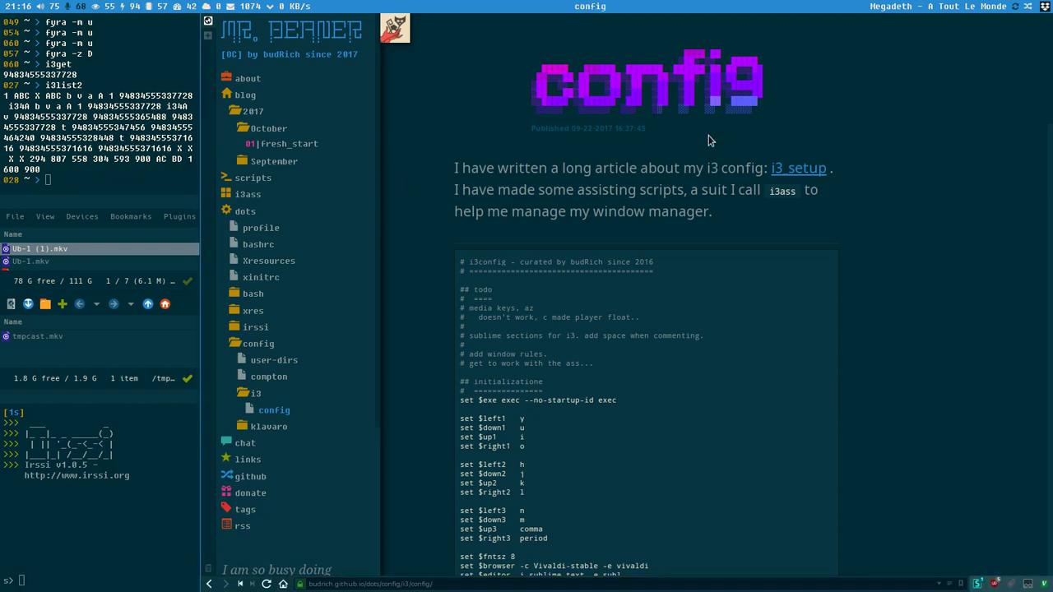
key(super+shift+Right)
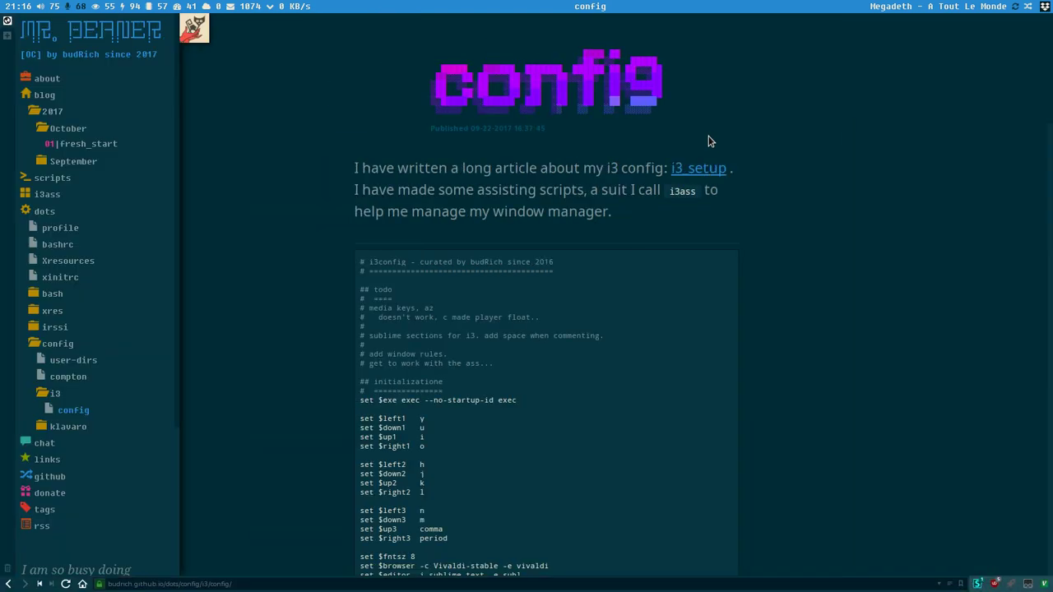
key(super+shift+Left)
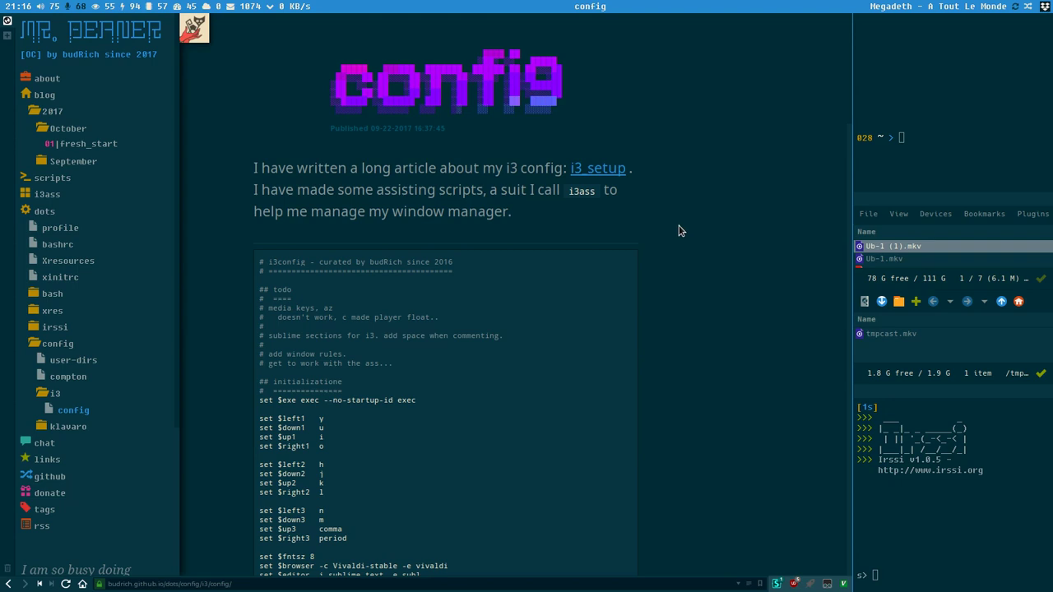
scroll(721, 130, down, 3)
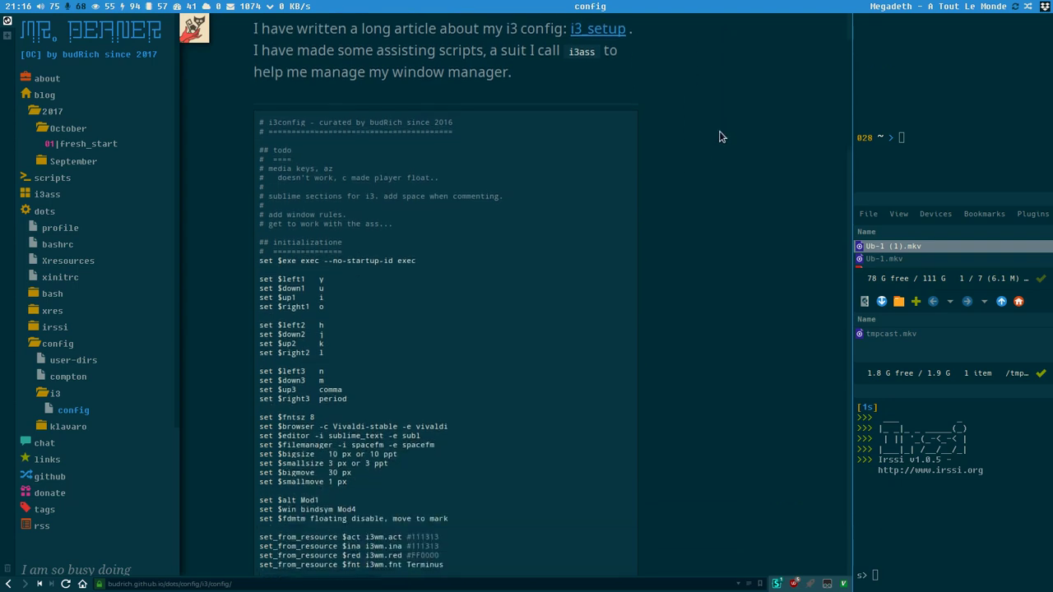
scroll(722, 134, up, 3)
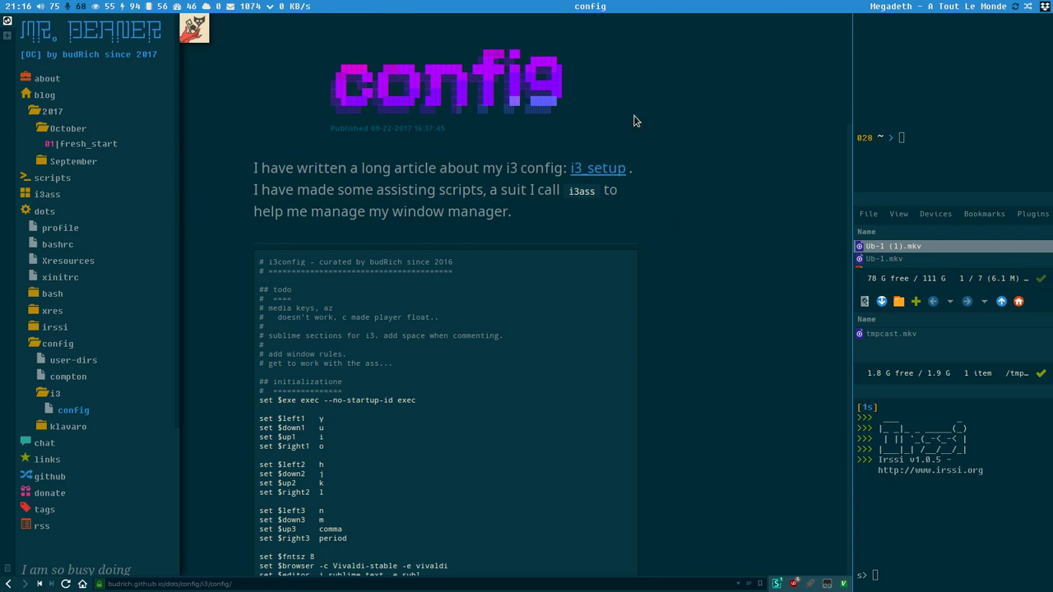
Switch from the browser to the fyra script, and place the cursor at the end of the asplt line
key(super+Tab)
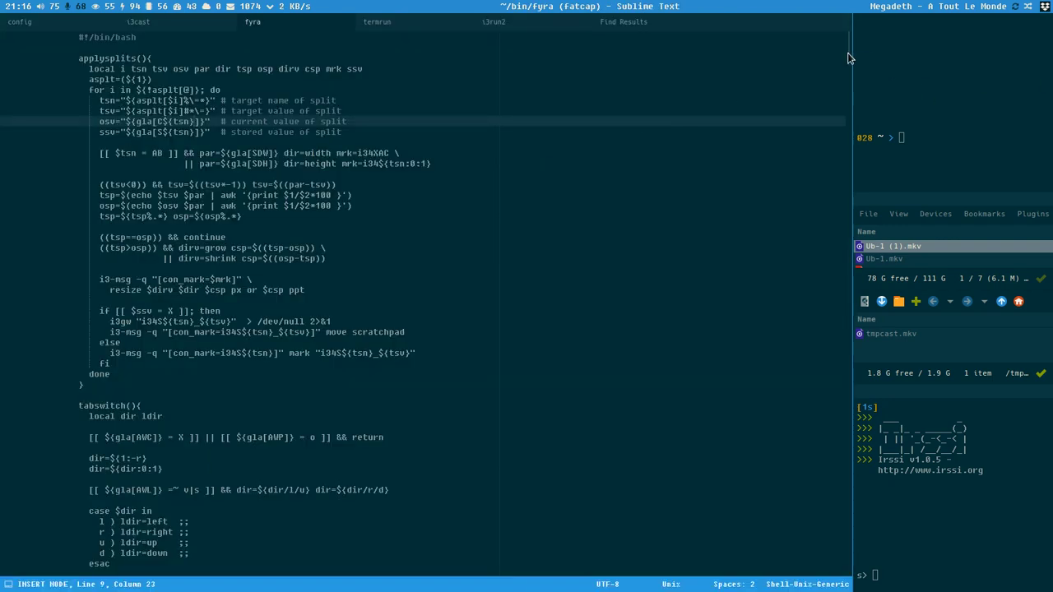
scroll(846, 73, down, 13)
scroll(846, 48, up, 15)
scroll(847, 54, down, 15)
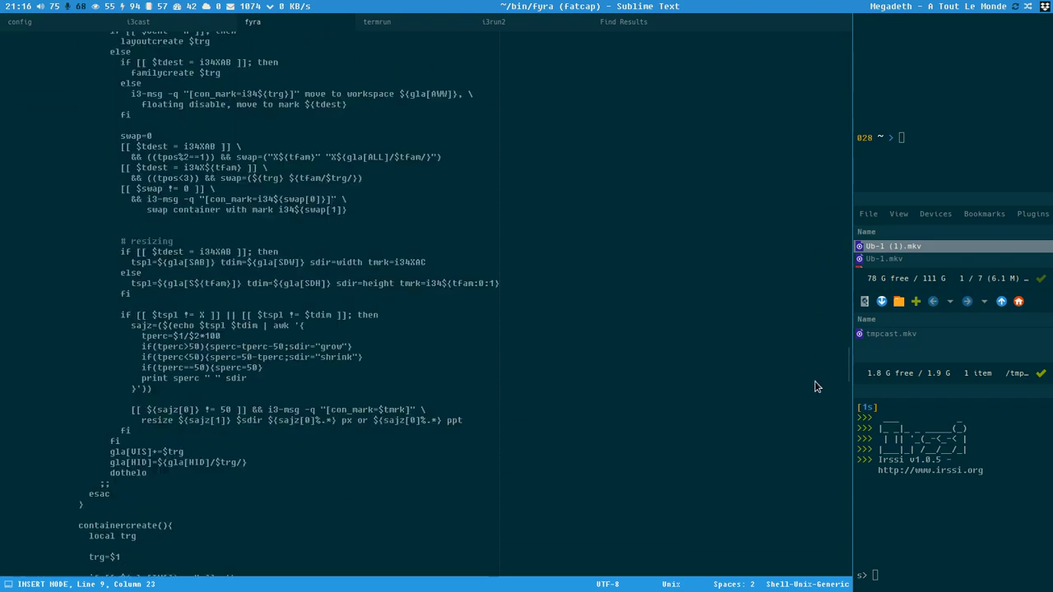
scroll(847, 55, up, 15)
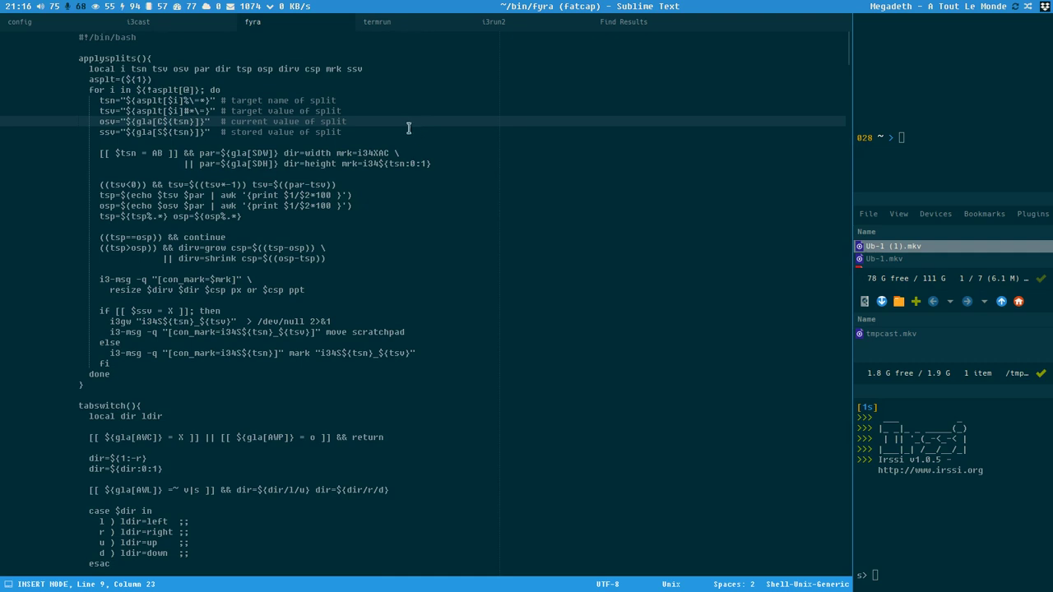
click(283, 81)
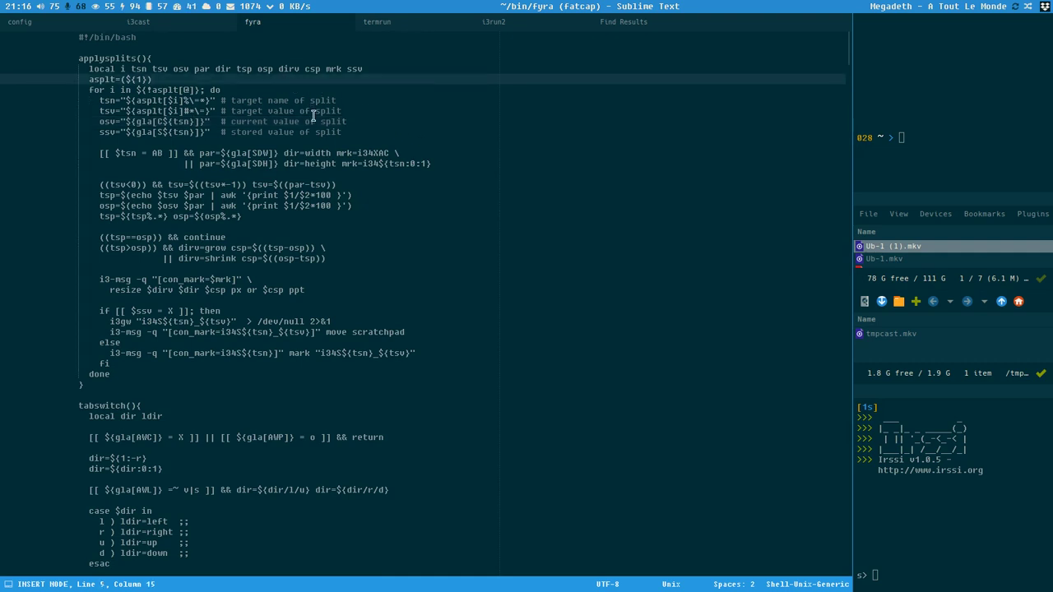